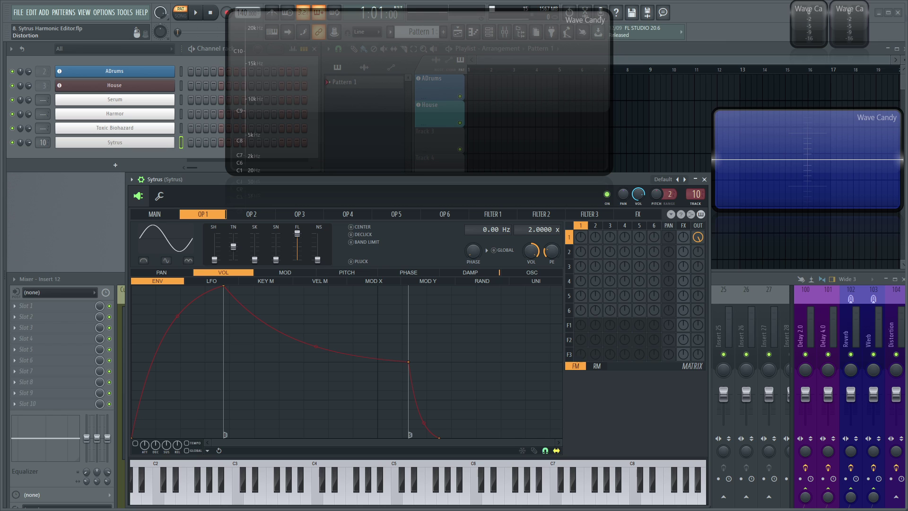
Open operator 1's oscillator harmonic editor and examine its sine harmonics from the first through the highest
{"action": "left_click", "coordinate": [663, 181]}
{"action": "left_click", "coordinate": [702, 431]}
{"action": "left_click", "coordinate": [539, 277]}
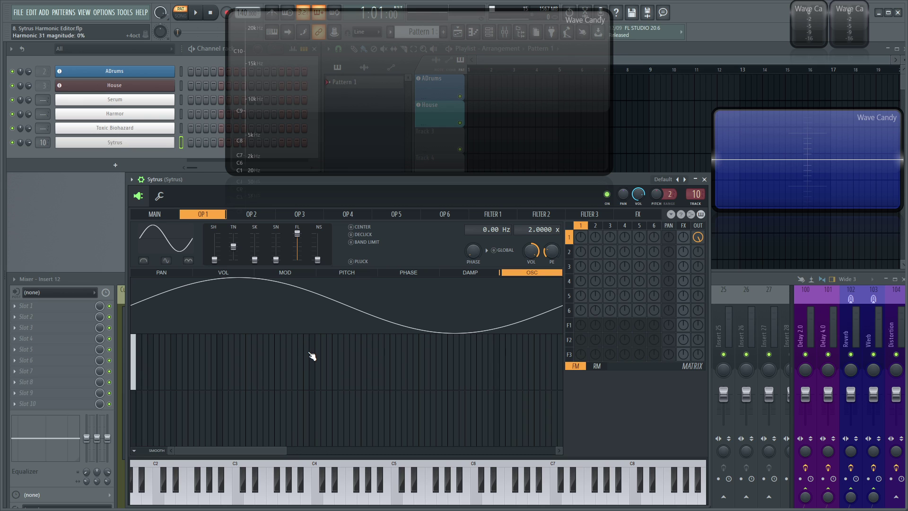
{"action": "scroll", "coordinate": [274, 381], "scroll_direction": "down", "scroll_amount": 3}
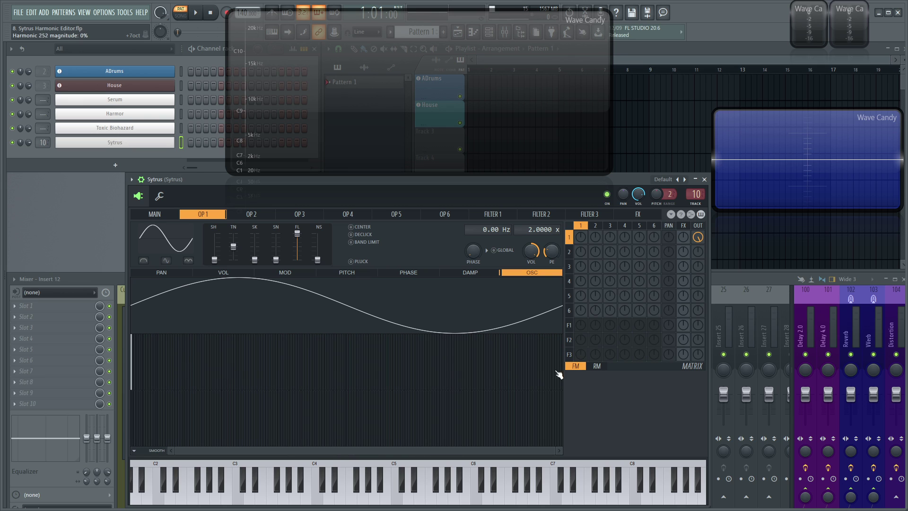
{"action": "scroll", "coordinate": [302, 395], "scroll_direction": "up", "scroll_amount": 5}
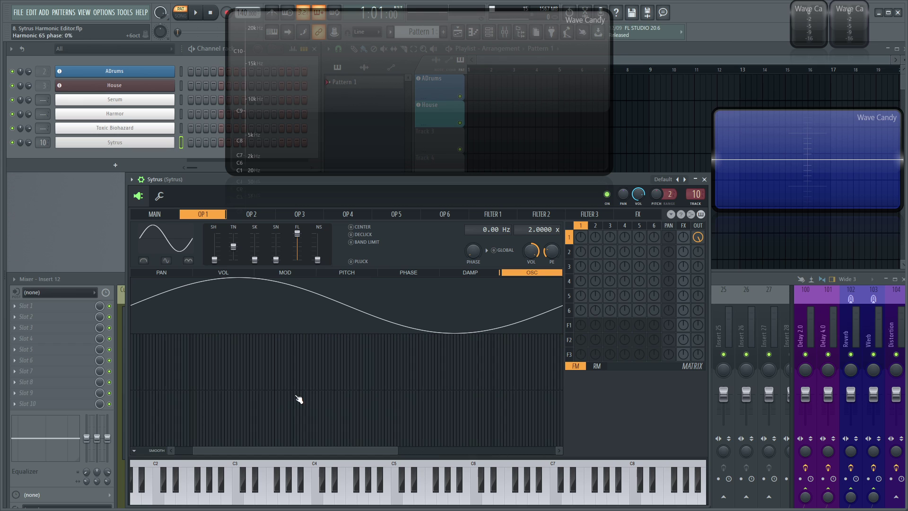
{"action": "scroll", "coordinate": [229, 392], "scroll_direction": "down", "scroll_amount": 1}
{"action": "left_click_drag", "start_coordinate": [228, 447], "coordinate": [216, 447]}
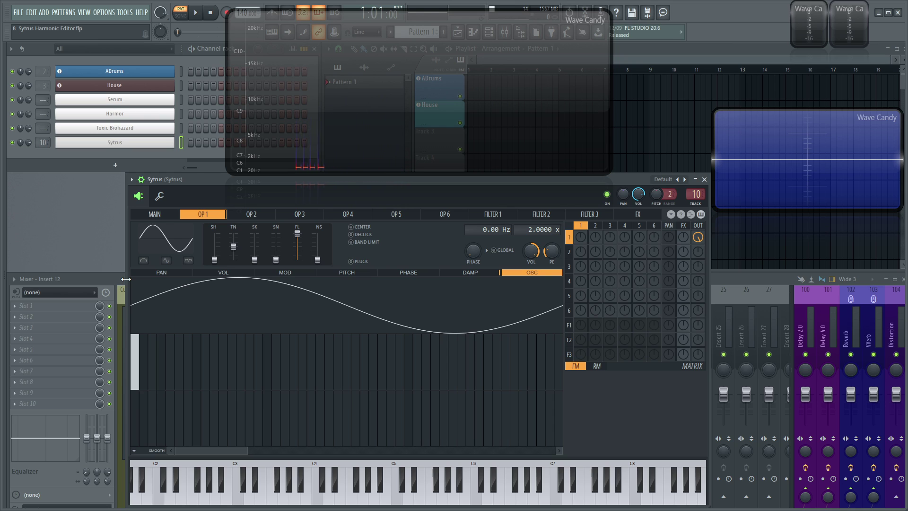
Set operator 1's waveform to Triangle, convert the shape to sine harmonics, and inspect the resulting harmonic bars
{"action": "left_click", "coordinate": [158, 242]}
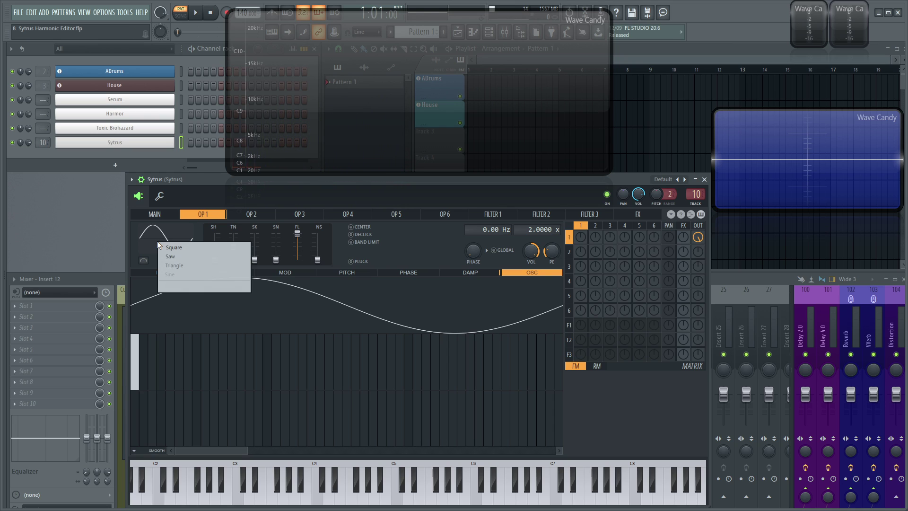
{"action": "left_click", "coordinate": [187, 266]}
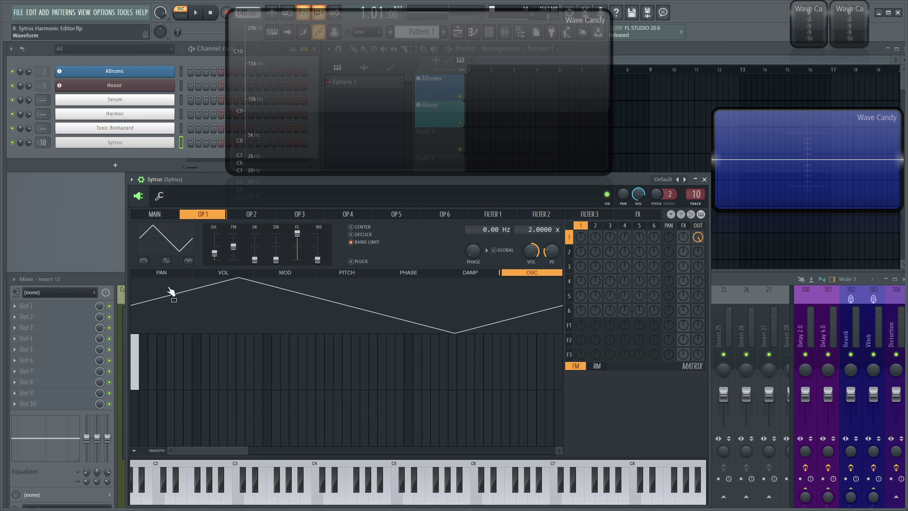
{"action": "left_click", "coordinate": [163, 247]}
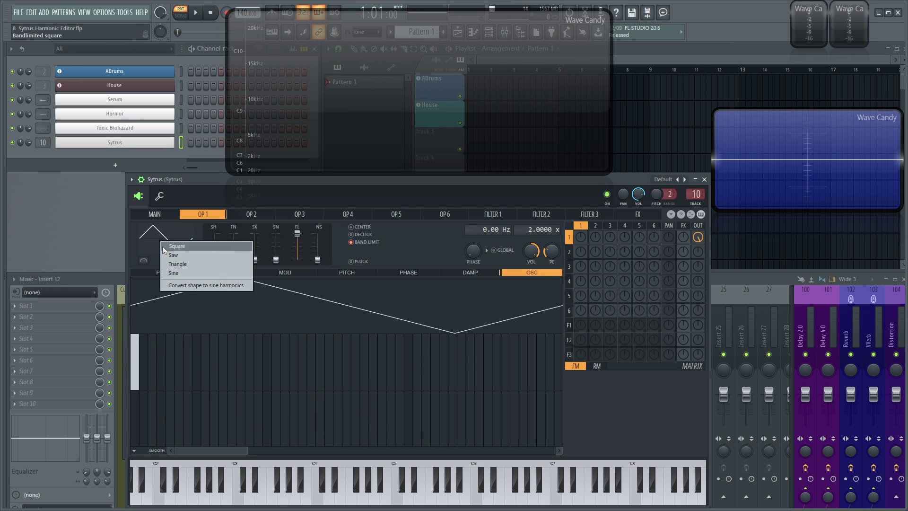
{"action": "left_click", "coordinate": [197, 284]}
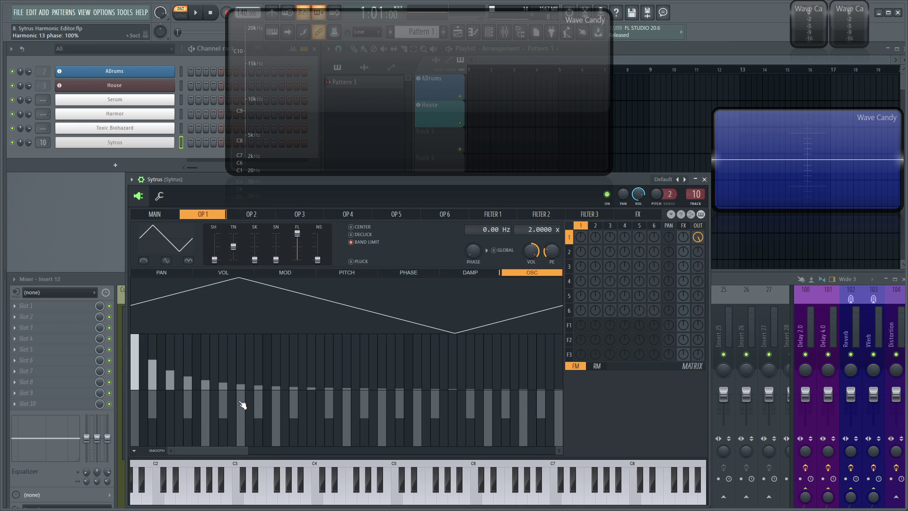
{"action": "scroll", "coordinate": [177, 382], "scroll_direction": "up", "scroll_amount": 5}
{"action": "scroll", "coordinate": [182, 399], "scroll_direction": "down", "scroll_amount": 5}
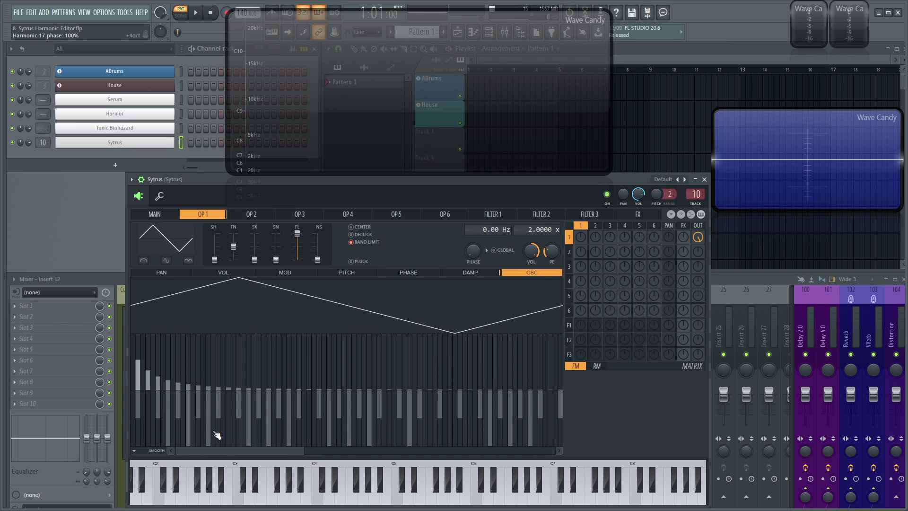
{"action": "scroll", "coordinate": [219, 438], "scroll_direction": "up", "scroll_amount": 1}
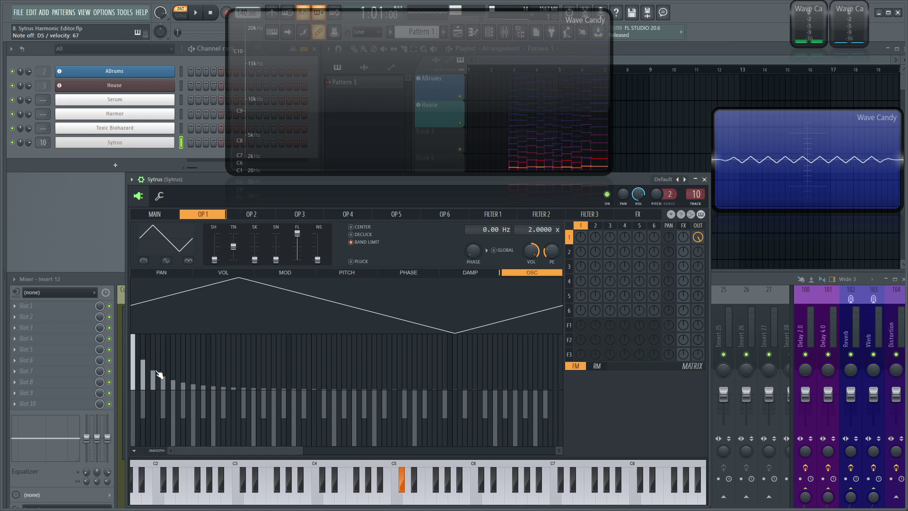
{"action": "scroll", "coordinate": [203, 428], "scroll_direction": "up", "scroll_amount": 2}
{"action": "left_click_drag", "start_coordinate": [205, 450], "coordinate": [184, 451]}
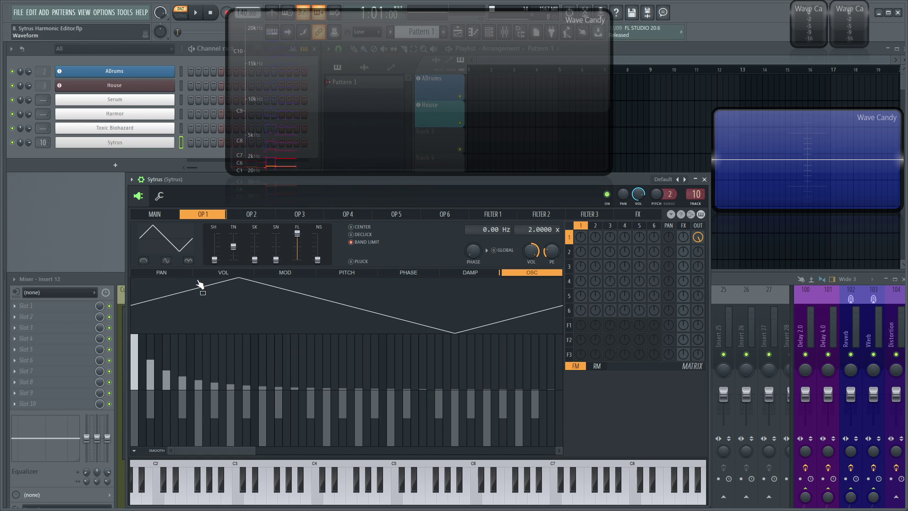
Change operator 1's waveform to Saw and convert the shape to sine harmonics
{"action": "left_click", "coordinate": [159, 244]}
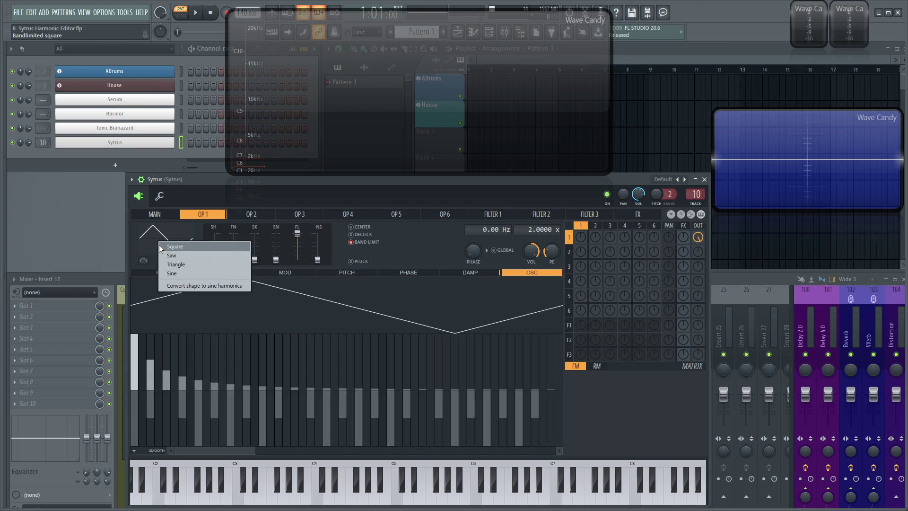
{"action": "left_click", "coordinate": [184, 257]}
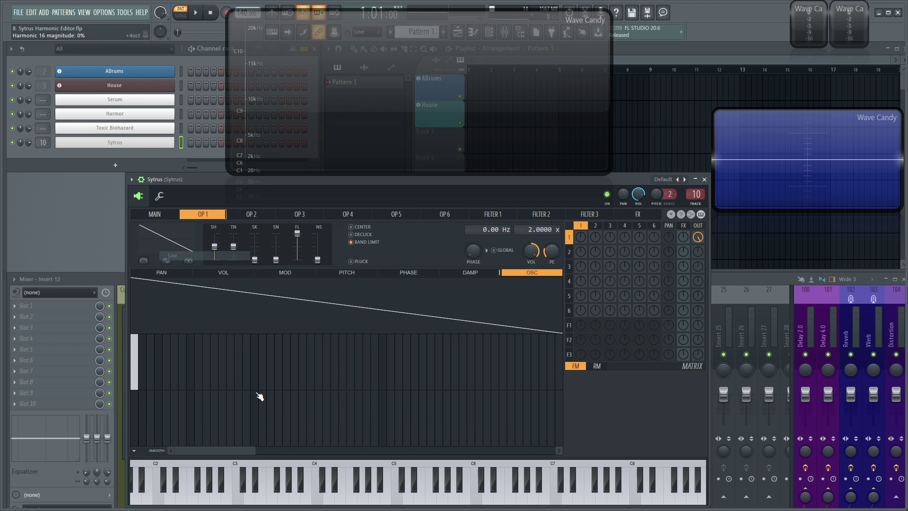
{"action": "left_click", "coordinate": [164, 236]}
{"action": "left_click", "coordinate": [201, 282]}
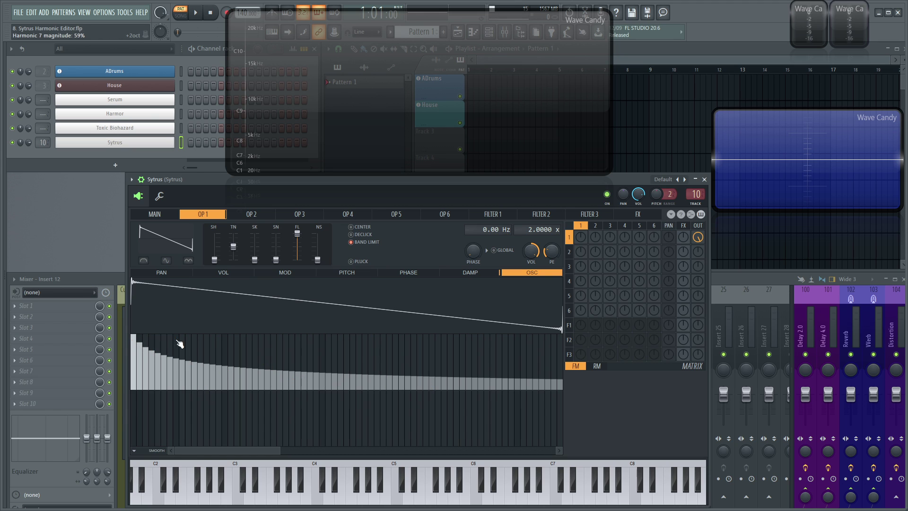
Examine the saw wave's harmonics across the whole series, from the first to the highest
{"action": "scroll", "coordinate": [328, 380], "scroll_direction": "down", "scroll_amount": 2}
{"action": "scroll", "coordinate": [324, 382], "scroll_direction": "down", "scroll_amount": 1}
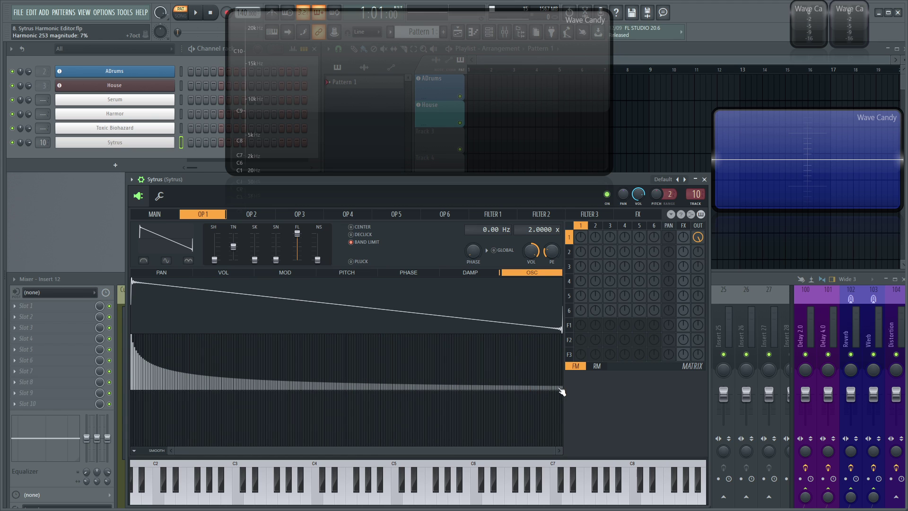
{"action": "left_click", "coordinate": [251, 214]}
{"action": "left_click", "coordinate": [203, 214]}
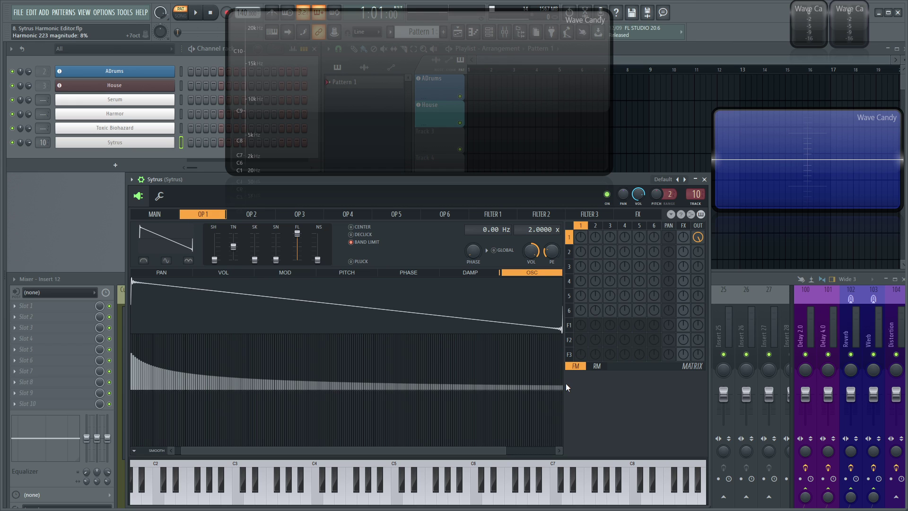
{"action": "left_click_drag", "start_coordinate": [494, 449], "coordinate": [578, 410]}
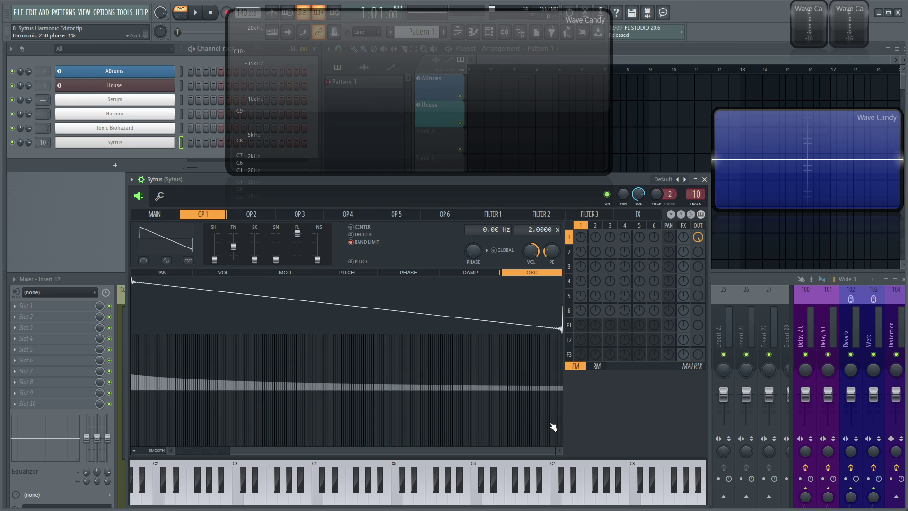
{"action": "left_click_drag", "start_coordinate": [539, 450], "coordinate": [406, 447]}
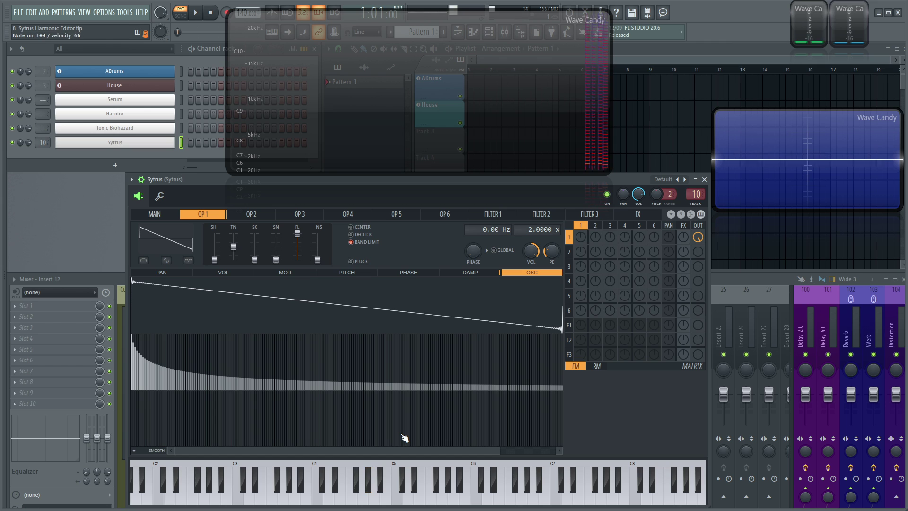
{"action": "scroll", "coordinate": [190, 382], "scroll_direction": "up", "scroll_amount": 5}
{"action": "left_click_drag", "start_coordinate": [227, 450], "coordinate": [199, 446]}
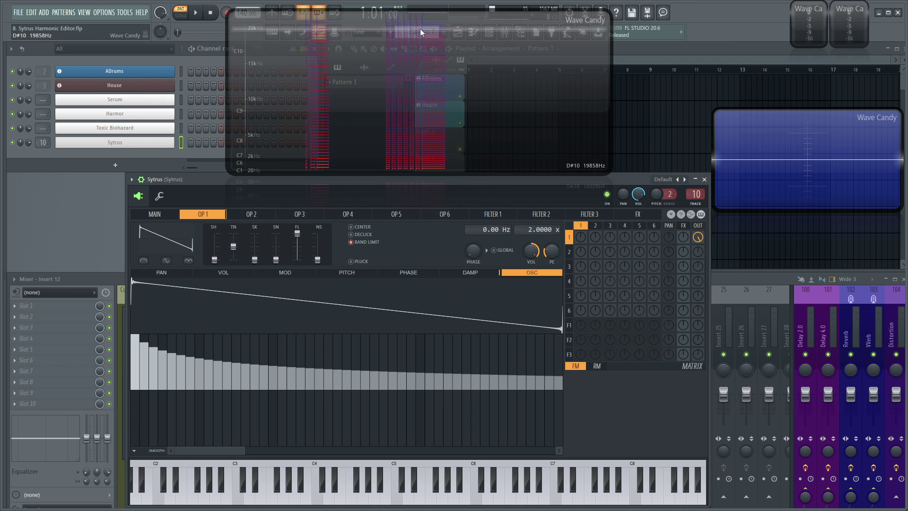
Route operator 1 into Filter 1, mute its direct output, and send Filter 1 to the output
{"action": "left_click_drag", "start_coordinate": [584, 329], "coordinate": [663, 217]}
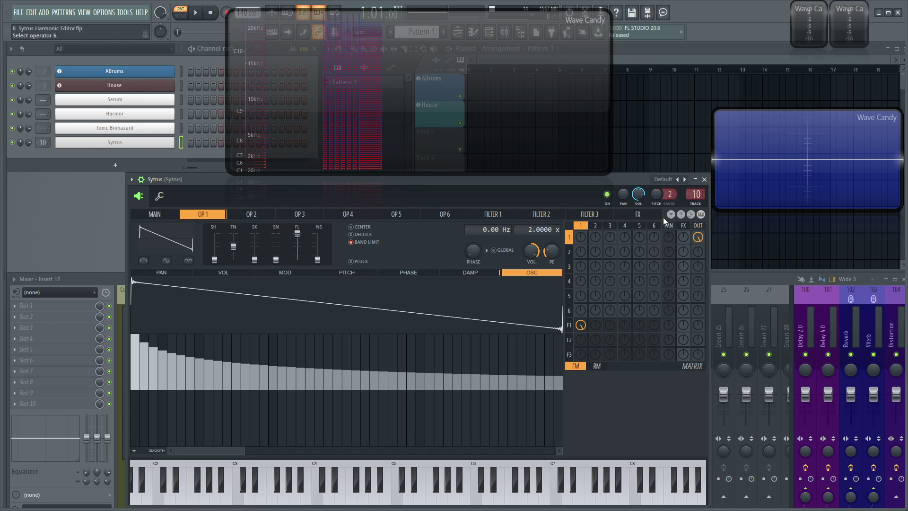
{"action": "right_click", "coordinate": [697, 239]}
{"action": "left_click", "coordinate": [700, 326]}
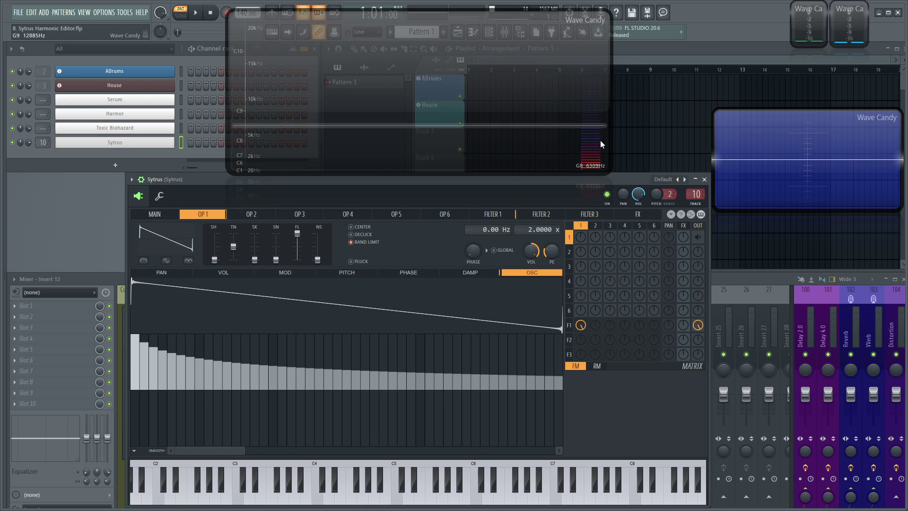
Sweep Filter 1's cutoff down and up on the saw wave and compare the effect with operator 1's harmonics
{"action": "left_click", "coordinate": [502, 218]}
{"action": "left_click_drag", "start_coordinate": [275, 242], "coordinate": [275, 187]}
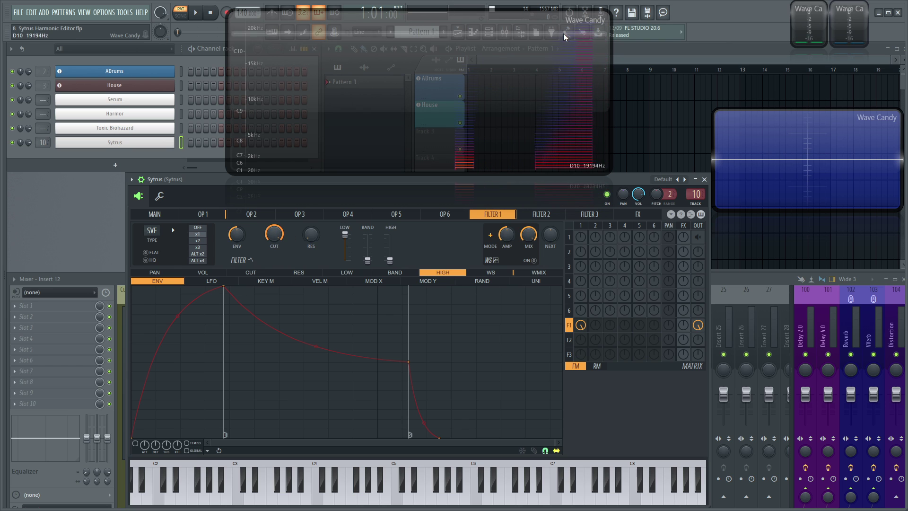
{"action": "left_click_drag", "start_coordinate": [274, 233], "coordinate": [274, 253]}
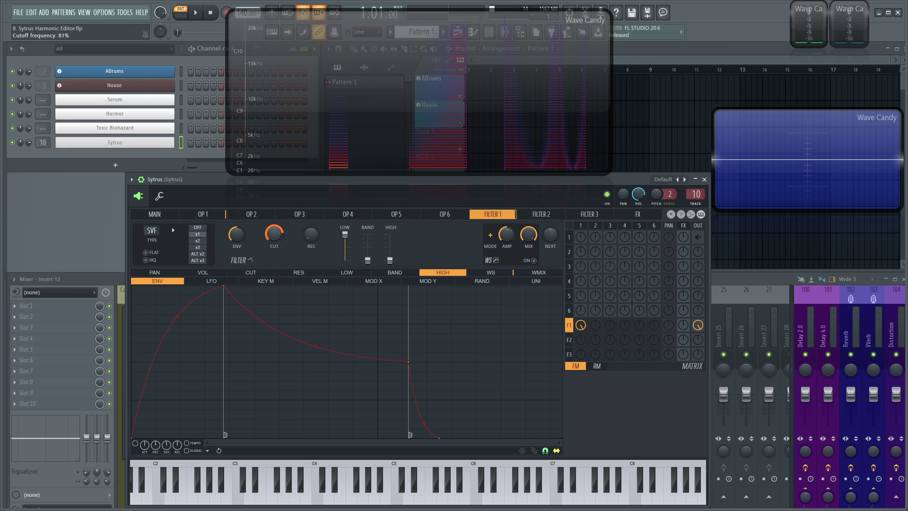
{"action": "left_click", "coordinate": [203, 214]}
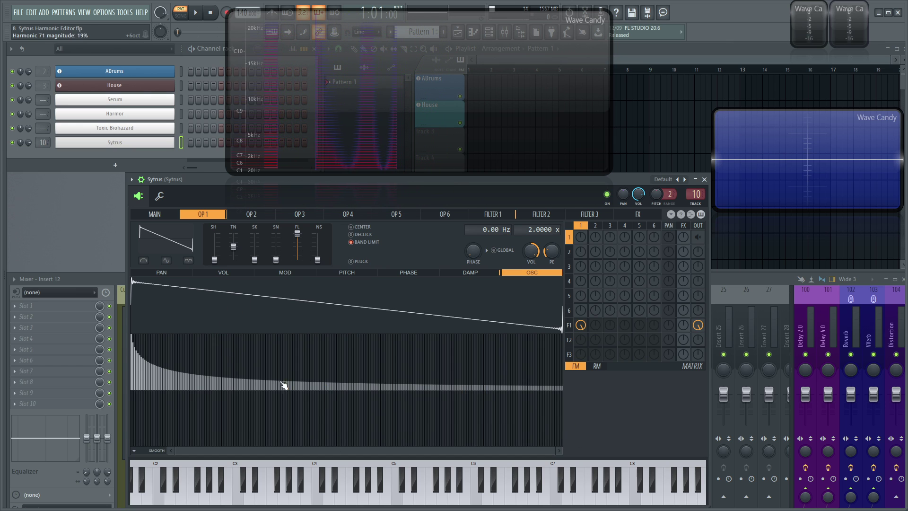
{"action": "left_click", "coordinate": [493, 214]}
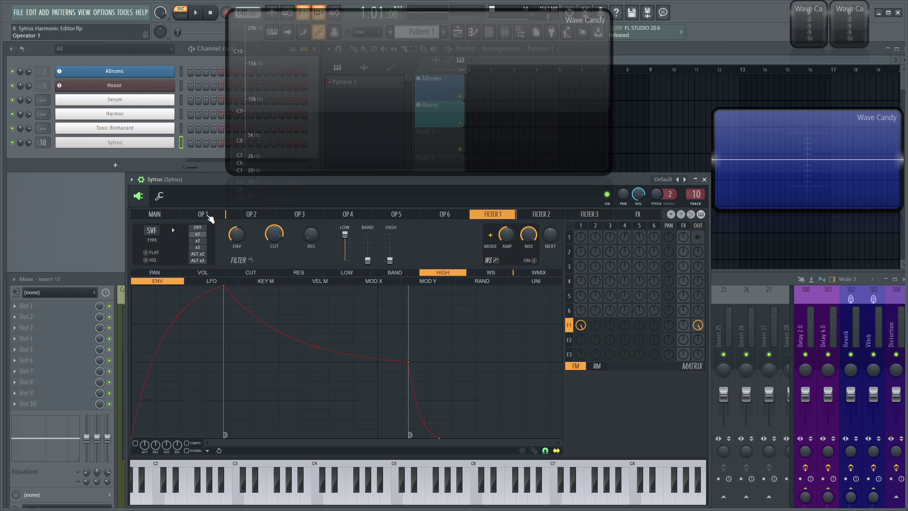
Return to operator 1, switch off the Filter 1 routing, and restore operator 1's direct output
{"action": "left_click", "coordinate": [202, 214]}
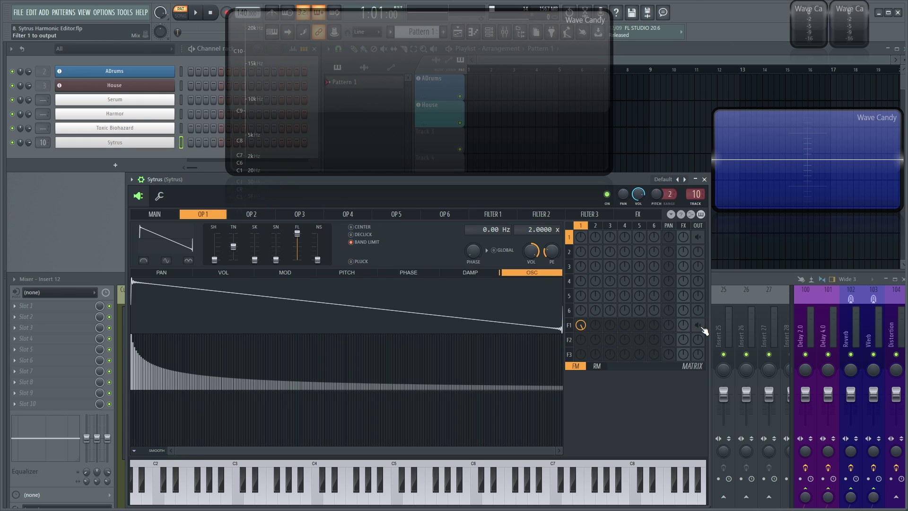
{"action": "left_click", "coordinate": [581, 325]}
{"action": "left_click", "coordinate": [698, 237]}
Set operator 1's waveform to Square, convert the shape to sine harmonics, and inspect the harmonic pattern along the series
{"action": "left_click", "coordinate": [158, 236]}
{"action": "left_click", "coordinate": [180, 242]}
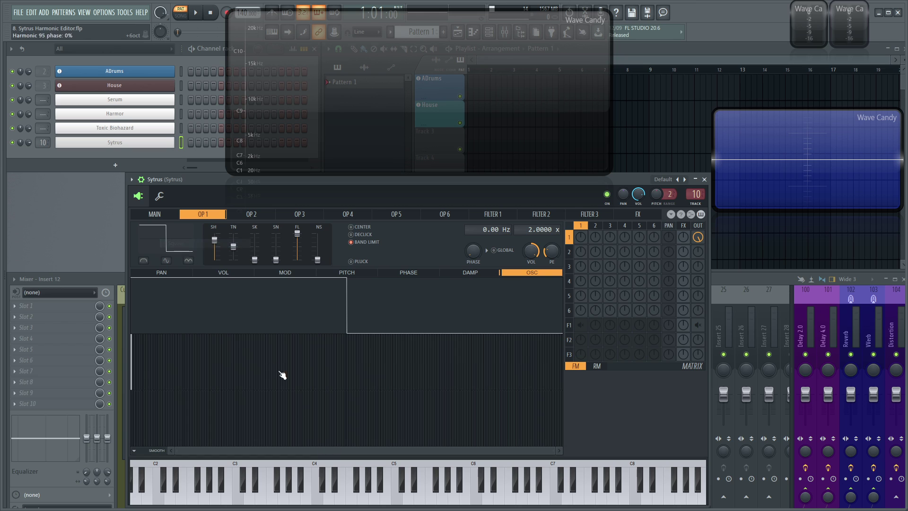
{"action": "left_click", "coordinate": [172, 240]}
{"action": "left_click", "coordinate": [187, 244]}
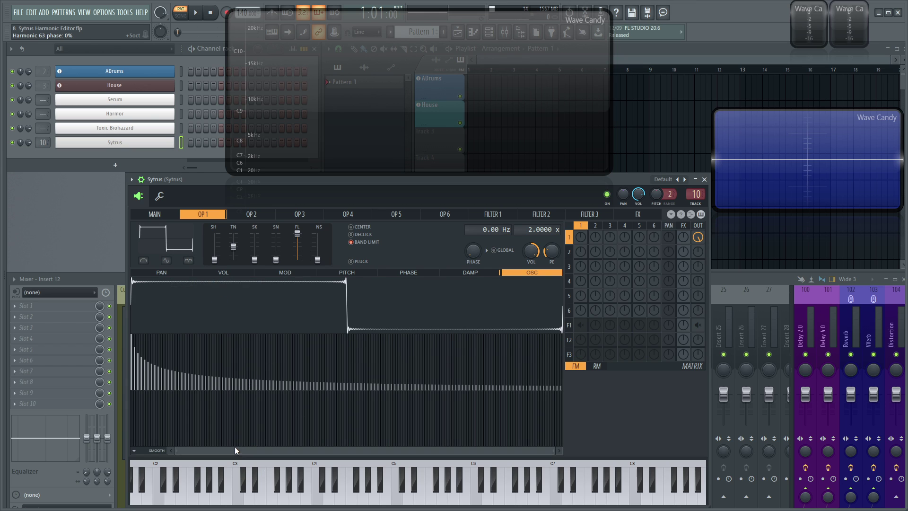
{"action": "left_click_drag", "start_coordinate": [232, 450], "coordinate": [178, 410]}
{"action": "left_click_drag", "start_coordinate": [256, 451], "coordinate": [164, 405]}
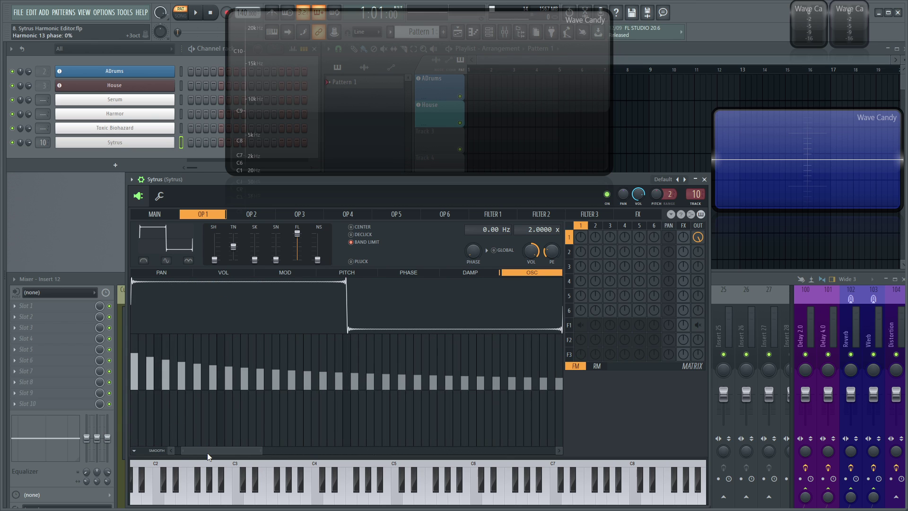
{"action": "left_click_drag", "start_coordinate": [207, 453], "coordinate": [100, 445]}
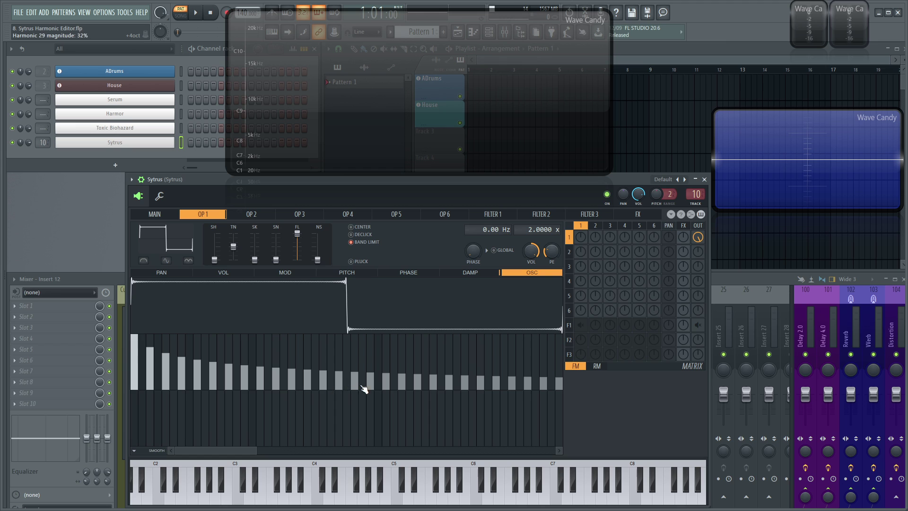
{"action": "scroll", "coordinate": [264, 426], "scroll_direction": "down", "scroll_amount": 3}
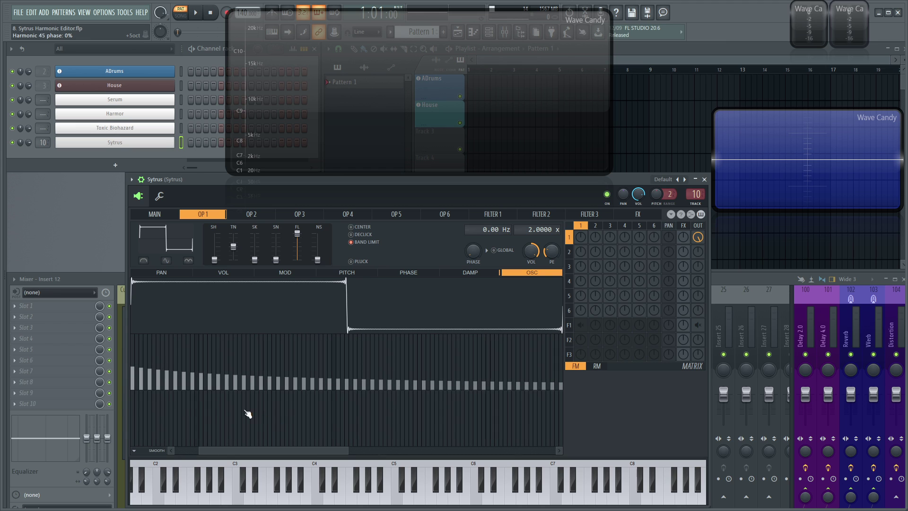
{"action": "left_click_drag", "start_coordinate": [239, 449], "coordinate": [192, 312]}
Set operator 1's waveform back to Sine and play a note to hear it
{"action": "left_click", "coordinate": [179, 255]}
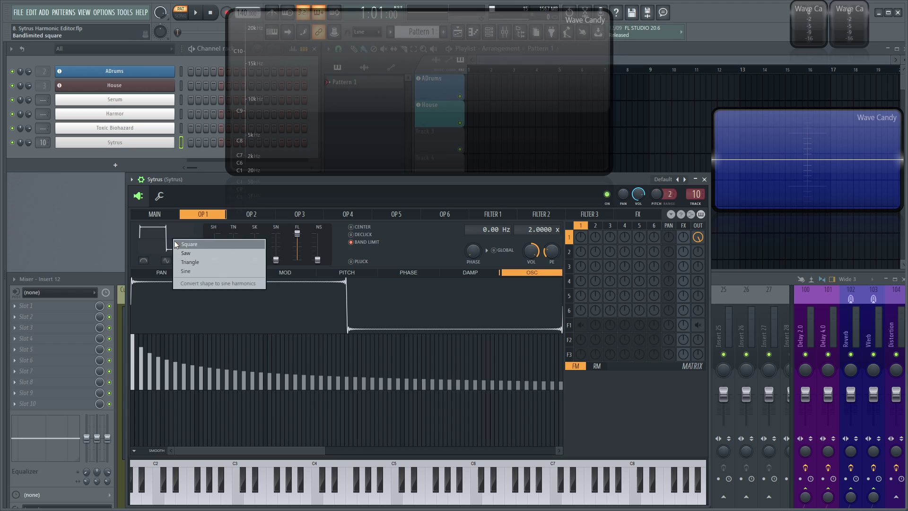
{"action": "left_click", "coordinate": [198, 271]}
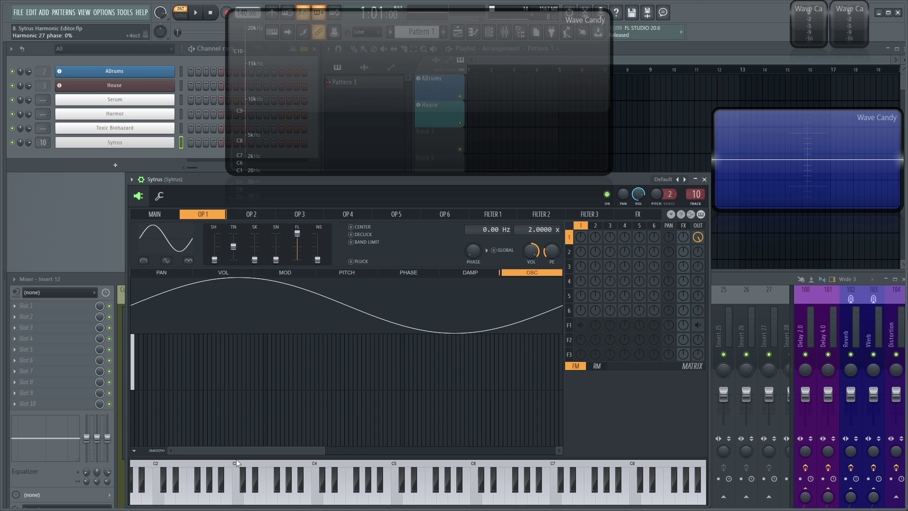
{"action": "key", "text": "n"}
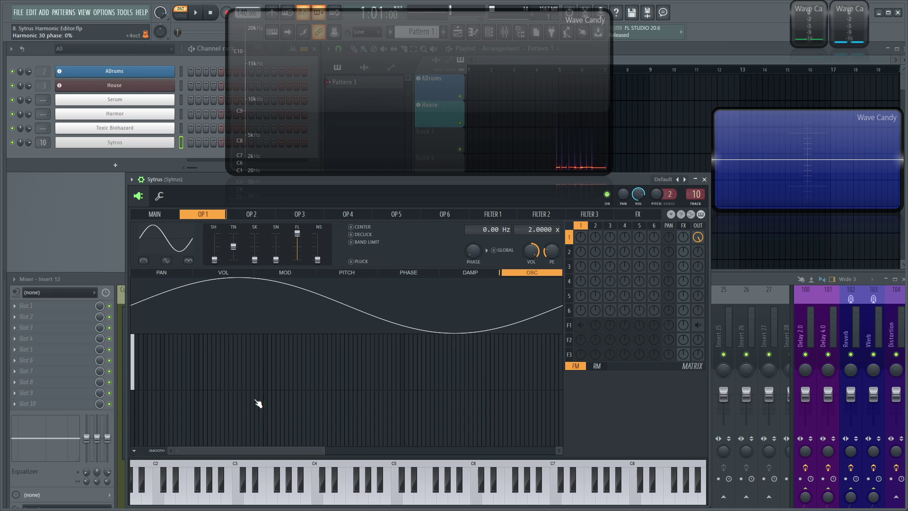
Add harmonics 2, 4, 8 and 16 to operator 1's sine wave with progressively lower magnitudes
{"action": "scroll", "coordinate": [255, 403], "scroll_direction": "up", "scroll_amount": 3}
{"action": "left_click_drag", "start_coordinate": [221, 449], "coordinate": [180, 448]}
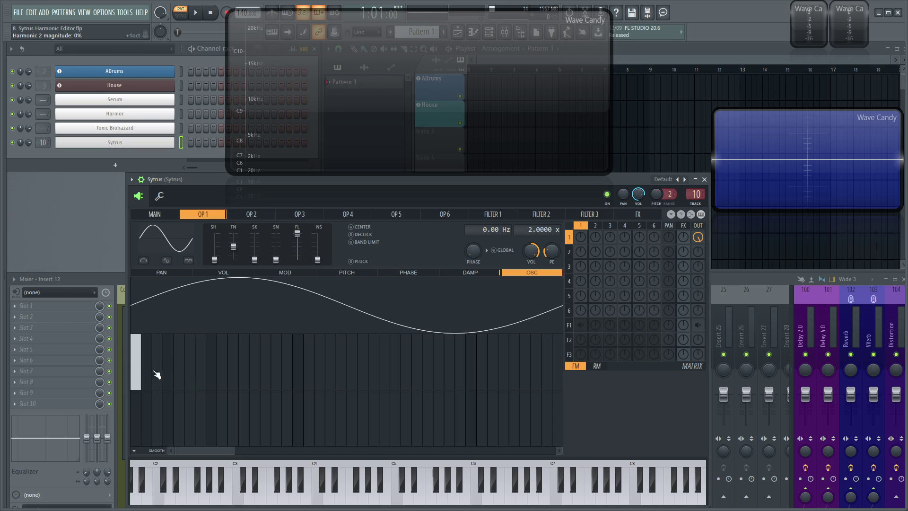
{"action": "left_click", "coordinate": [147, 348]}
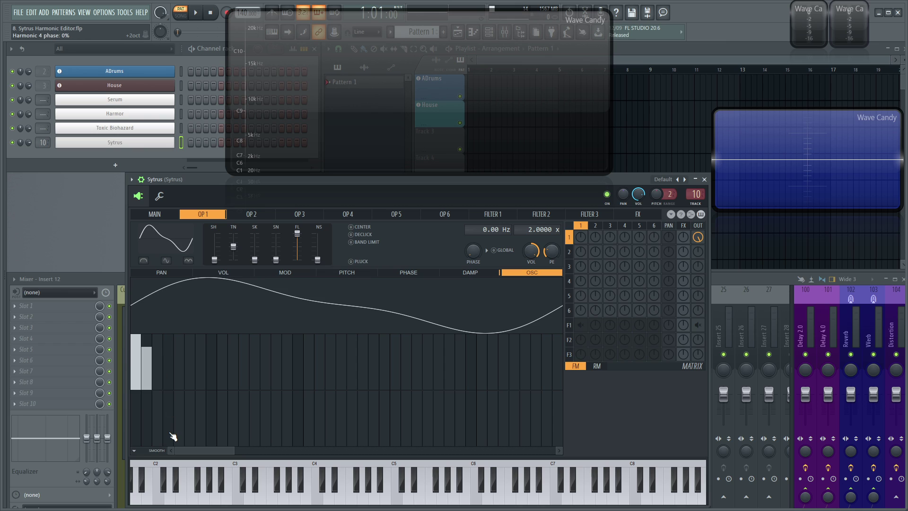
{"action": "left_click", "coordinate": [168, 361]}
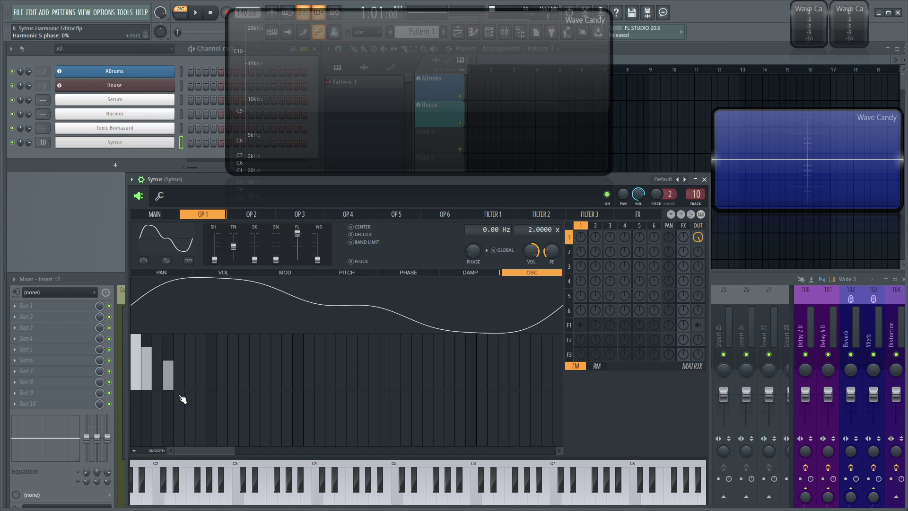
{"action": "left_click", "coordinate": [213, 373]}
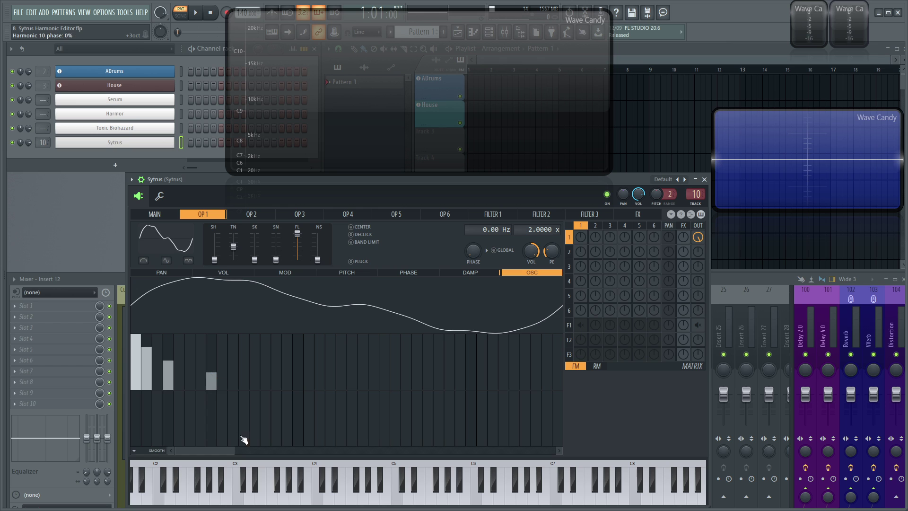
{"action": "left_click", "coordinate": [299, 382]}
Play a series of low and high notes to hear the sine wave with its added octave harmonics
{"action": "key", "text": "b"}
{"action": "key", "text": "m"}
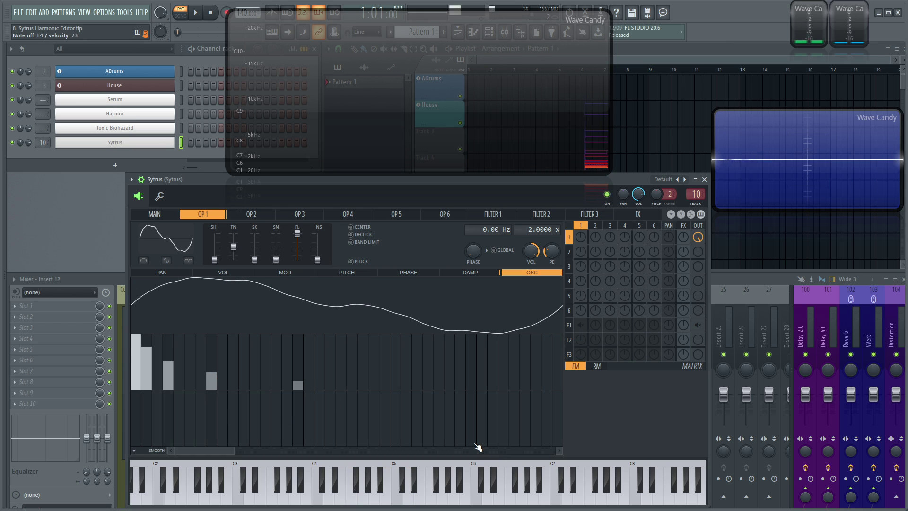
{"action": "key", "text": "v"}
{"action": "key", "text": "n"}
{"action": "key", "text": "comma"}
{"action": "key", "text": "c"}
{"action": "key", "text": "b"}
{"action": "key", "text": "m"}
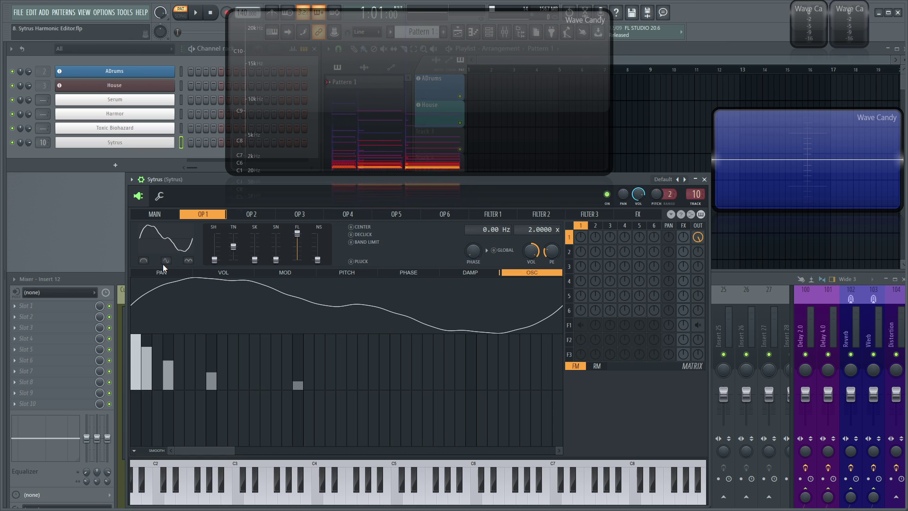
{"action": "key", "text": "z"}
{"action": "key", "text": "v"}
{"action": "key", "text": "n"}
{"action": "key", "text": "c"}
{"action": "key", "text": "comma"}
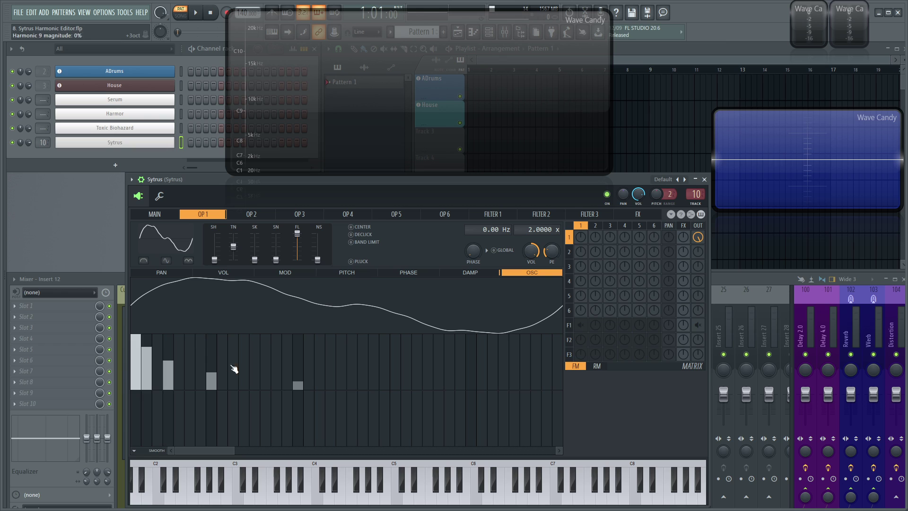
Raise harmonic 16 and shift its phase, and draw a falling magnitude ramp and a growing phase ramp from about harmonic 9 upward
{"action": "mouse_move", "coordinate": [306, 367]}
{"action": "left_mouse_down"}
{"action": "mouse_move", "coordinate": [301, 374]}
{"action": "mouse_move", "coordinate": [301, 341]}
{"action": "mouse_move", "coordinate": [306, 384]}
{"action": "mouse_move", "coordinate": [299, 347]}
{"action": "left_mouse_up"}
{"action": "mouse_move", "coordinate": [306, 395]}
{"action": "left_mouse_down"}
{"action": "mouse_move", "coordinate": [301, 431]}
{"action": "mouse_move", "coordinate": [301, 406]}
{"action": "left_mouse_up"}
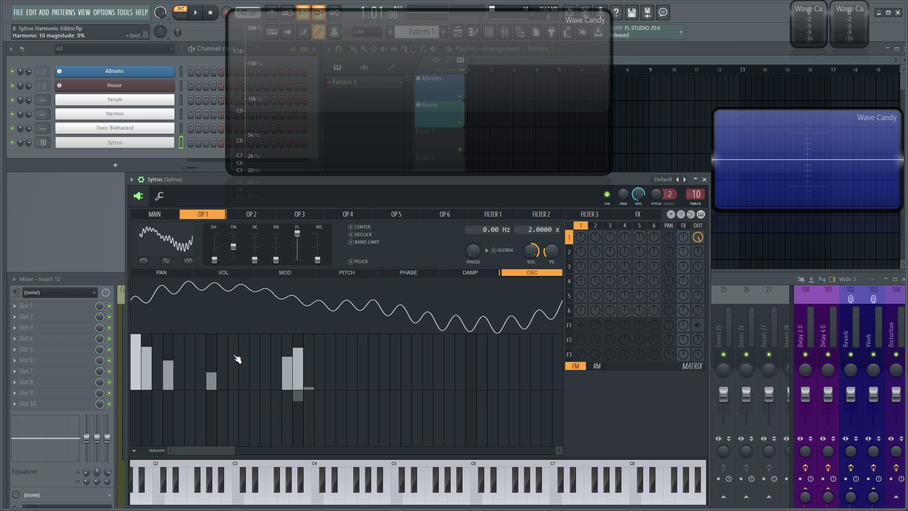
{"action": "mouse_move", "coordinate": [222, 348]}
{"action": "left_mouse_down"}
{"action": "mouse_move", "coordinate": [258, 354]}
{"action": "mouse_move", "coordinate": [285, 380]}
{"action": "mouse_move", "coordinate": [296, 352]}
{"action": "mouse_move", "coordinate": [291, 366]}
{"action": "mouse_move", "coordinate": [233, 362]}
{"action": "mouse_move", "coordinate": [225, 348]}
{"action": "mouse_move", "coordinate": [458, 346]}
{"action": "mouse_move", "coordinate": [483, 381]}
{"action": "mouse_move", "coordinate": [491, 341]}
{"action": "mouse_move", "coordinate": [504, 389]}
{"action": "left_mouse_up"}
{"action": "mouse_move", "coordinate": [238, 402]}
{"action": "left_mouse_down"}
{"action": "mouse_move", "coordinate": [356, 430]}
{"action": "mouse_move", "coordinate": [499, 451]}
{"action": "left_mouse_up"}
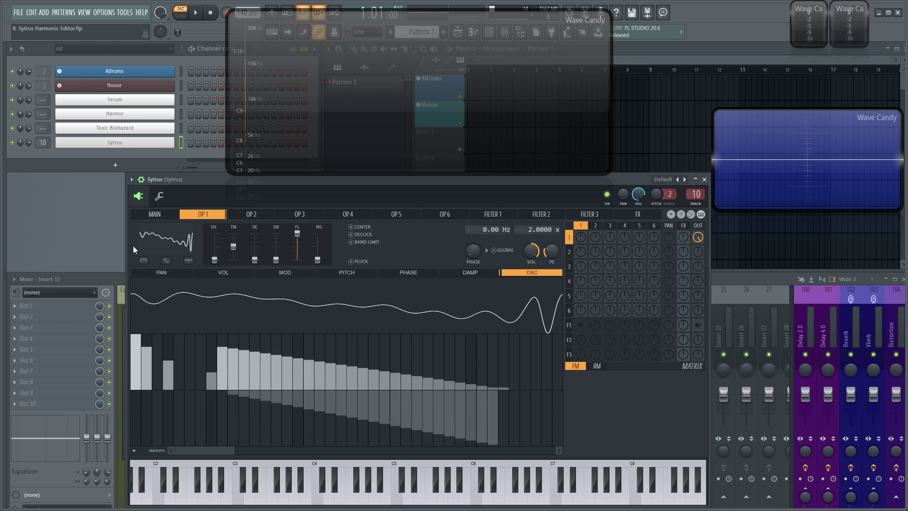
Reset operator 1's waveform to Sine and convert the shape to sine harmonics
{"action": "left_click", "coordinate": [155, 245]}
{"action": "left_click", "coordinate": [177, 277]}
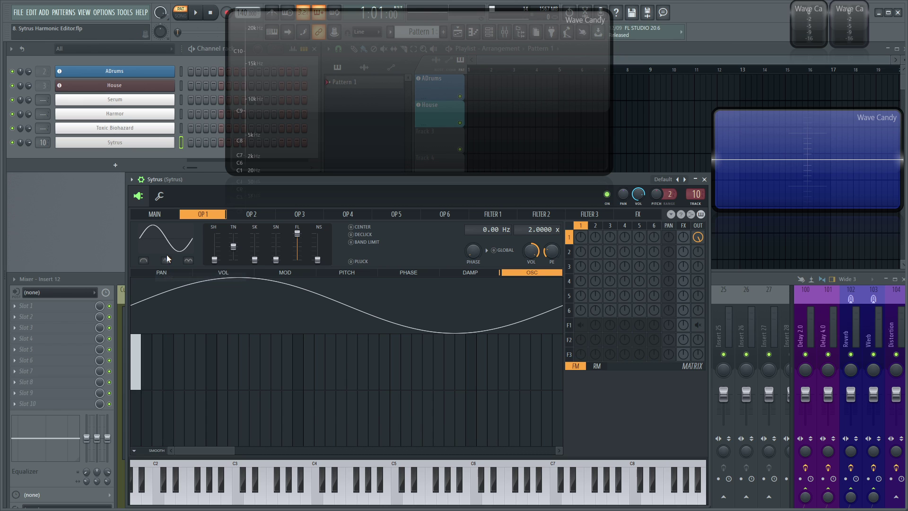
{"action": "left_click", "coordinate": [169, 248]}
{"action": "left_click", "coordinate": [194, 291]}
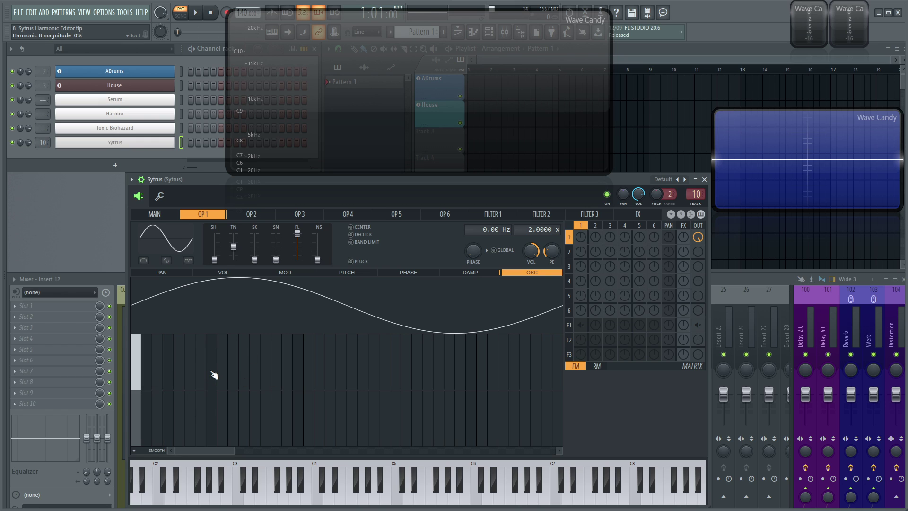
Try adding harmonic 5 to the sine wave and reset its magnitude to zero
{"action": "mouse_move", "coordinate": [182, 372]}
{"action": "left_mouse_down"}
{"action": "mouse_move", "coordinate": [193, 367]}
{"action": "mouse_move", "coordinate": [200, 391]}
{"action": "left_mouse_up"}
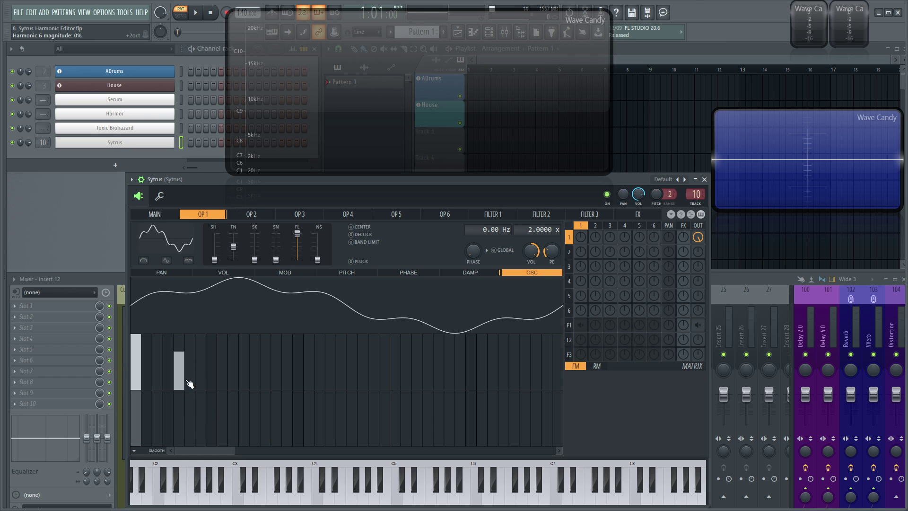
{"action": "right_click", "coordinate": [183, 369]}
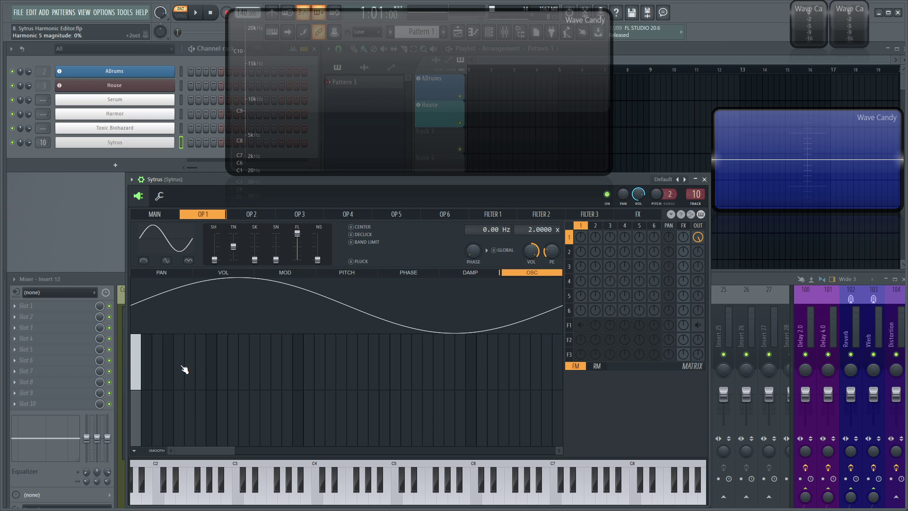
{"action": "mouse_move", "coordinate": [179, 356]}
{"action": "left_mouse_down"}
{"action": "mouse_move", "coordinate": [180, 344]}
{"action": "mouse_move", "coordinate": [227, 373]}
{"action": "mouse_move", "coordinate": [229, 403]}
{"action": "left_mouse_up"}
{"action": "right_click", "coordinate": [182, 366]}
Try high magnitudes on harmonics 9, 10 and 12 and clear them from the series
{"action": "left_click", "coordinate": [222, 347]}
{"action": "left_click", "coordinate": [222, 345]}
{"action": "left_click", "coordinate": [233, 348]}
{"action": "left_click", "coordinate": [254, 350]}
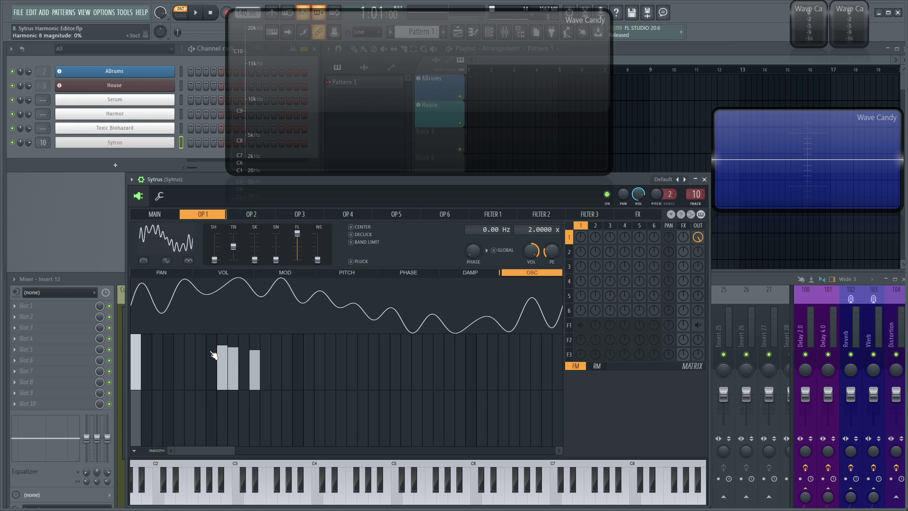
{"action": "left_click_drag", "start_coordinate": [199, 355], "coordinate": [332, 384]}
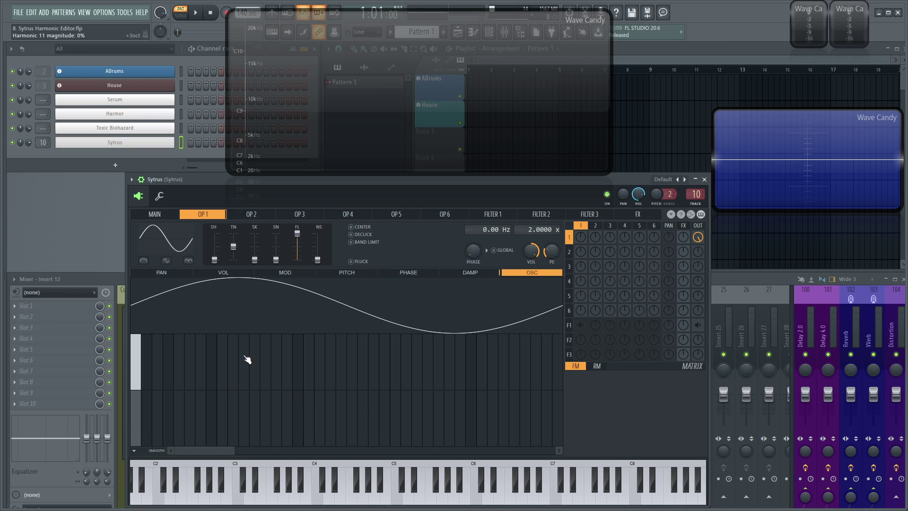
Add harmonics 4, 8 and 11 to the fundamental with progressively lower magnitudes
{"action": "left_click", "coordinate": [168, 354]}
{"action": "left_click", "coordinate": [211, 367]}
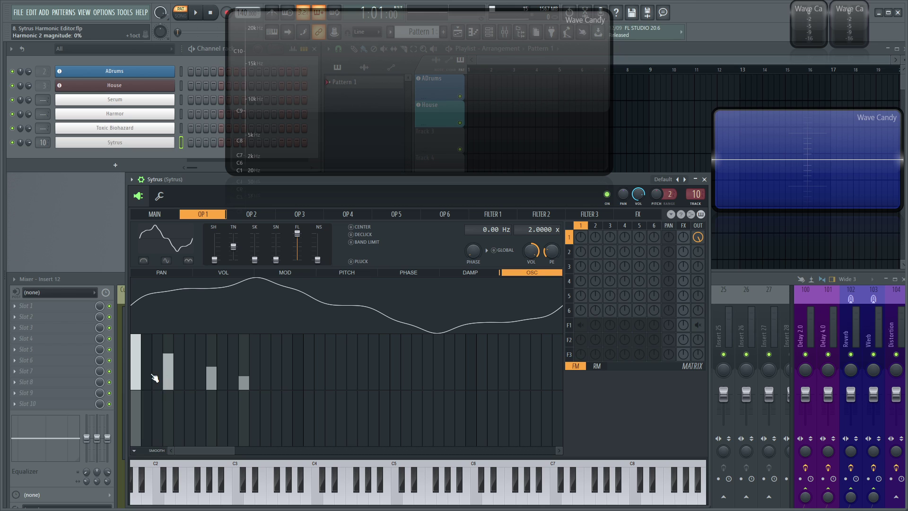
{"action": "mouse_move", "coordinate": [172, 376]}
{"action": "left_mouse_down"}
{"action": "mouse_move", "coordinate": [284, 379]}
{"action": "mouse_move", "coordinate": [144, 375]}
{"action": "mouse_move", "coordinate": [107, 402]}
{"action": "mouse_move", "coordinate": [241, 403]}
{"action": "mouse_move", "coordinate": [152, 395]}
{"action": "mouse_move", "coordinate": [148, 349]}
{"action": "mouse_move", "coordinate": [390, 376]}
{"action": "mouse_move", "coordinate": [146, 342]}
{"action": "mouse_move", "coordinate": [308, 412]}
{"action": "mouse_move", "coordinate": [51, 418]}
{"action": "left_mouse_up"}
{"action": "mouse_move", "coordinate": [214, 390]}
{"action": "left_mouse_down"}
{"action": "mouse_move", "coordinate": [186, 381]}
{"action": "mouse_move", "coordinate": [285, 384]}
{"action": "mouse_move", "coordinate": [141, 364]}
{"action": "mouse_move", "coordinate": [300, 379]}
{"action": "mouse_move", "coordinate": [140, 371]}
{"action": "mouse_move", "coordinate": [339, 384]}
{"action": "mouse_move", "coordinate": [142, 391]}
{"action": "left_mouse_up"}
Clear harmonics 4, 8 and 11 so that only the fundamental remains in operator 1
{"action": "key", "text": "alt+F8"}
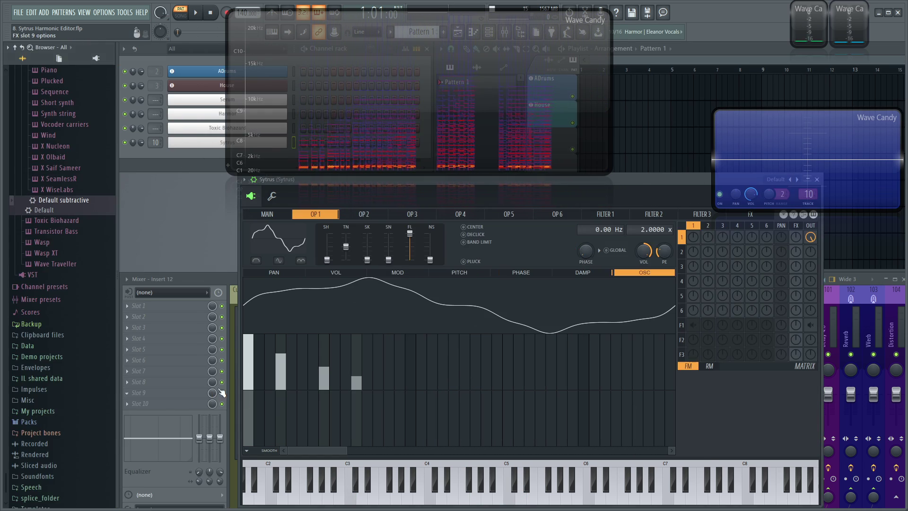
{"action": "key", "text": "alt+F8"}
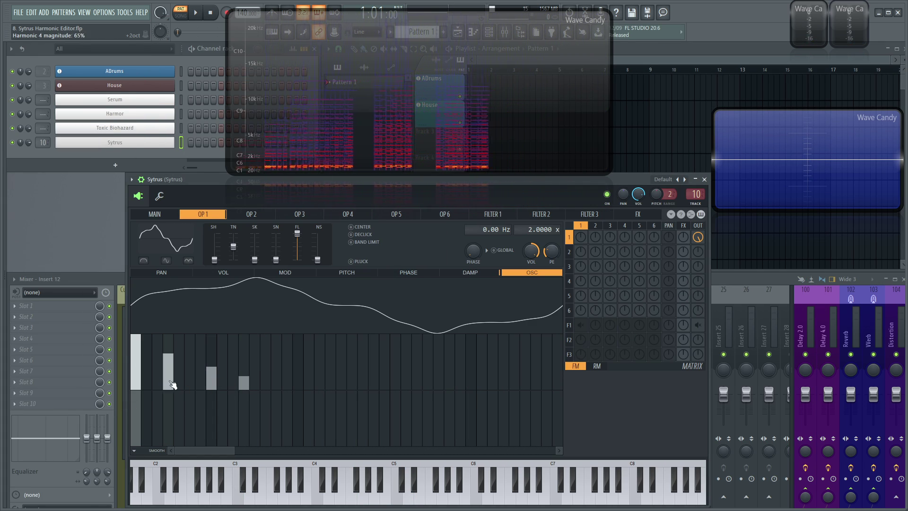
{"action": "left_click_drag", "start_coordinate": [286, 389], "coordinate": [168, 390]}
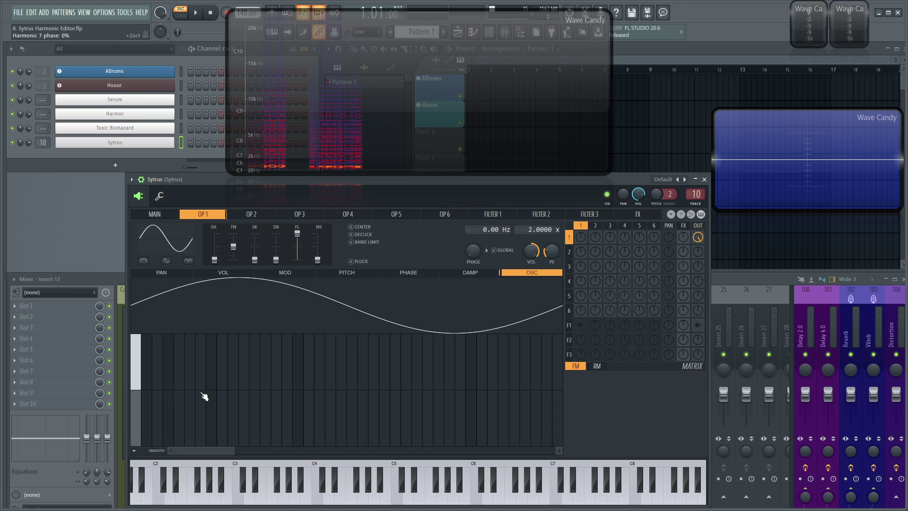
Add harmonic 8 and a slightly weaker harmonic 17 to operator 1's sine wave
{"action": "scroll", "coordinate": [217, 391], "scroll_direction": "down", "scroll_amount": 1}
{"action": "scroll", "coordinate": [220, 396], "scroll_direction": "up", "scroll_amount": 3}
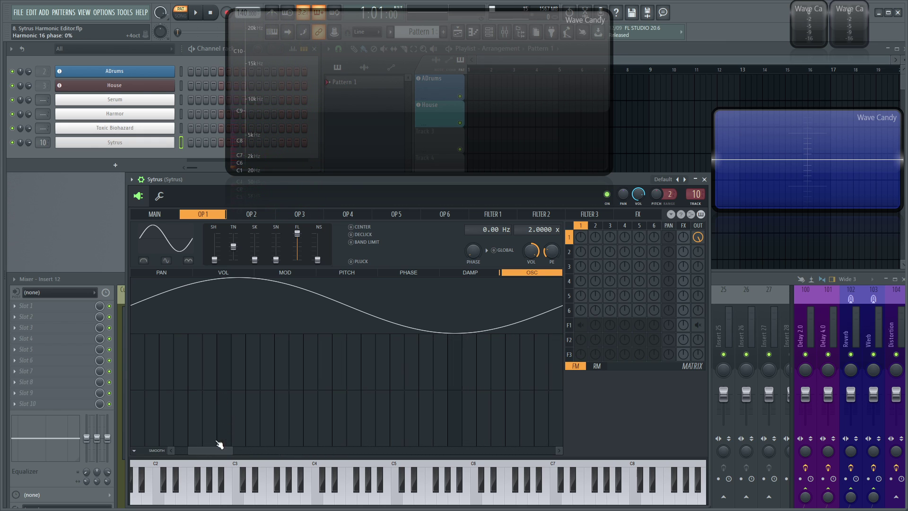
{"action": "left_click_drag", "start_coordinate": [216, 445], "coordinate": [203, 447]}
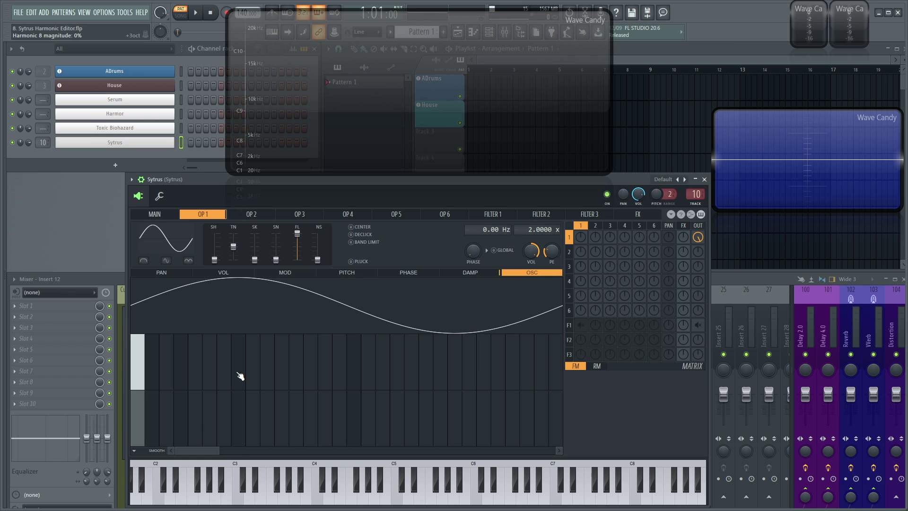
{"action": "scroll", "coordinate": [241, 376], "scroll_direction": "down", "scroll_amount": 2}
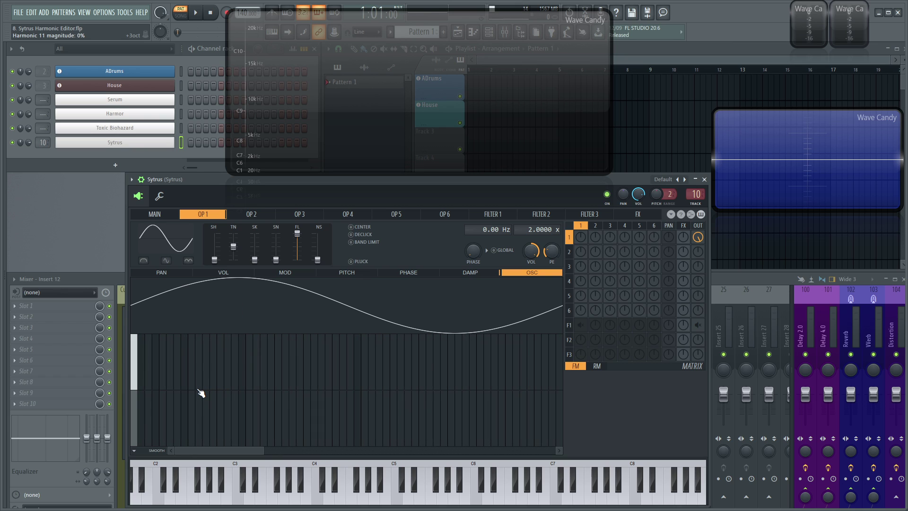
{"action": "scroll", "coordinate": [202, 393], "scroll_direction": "up", "scroll_amount": 1}
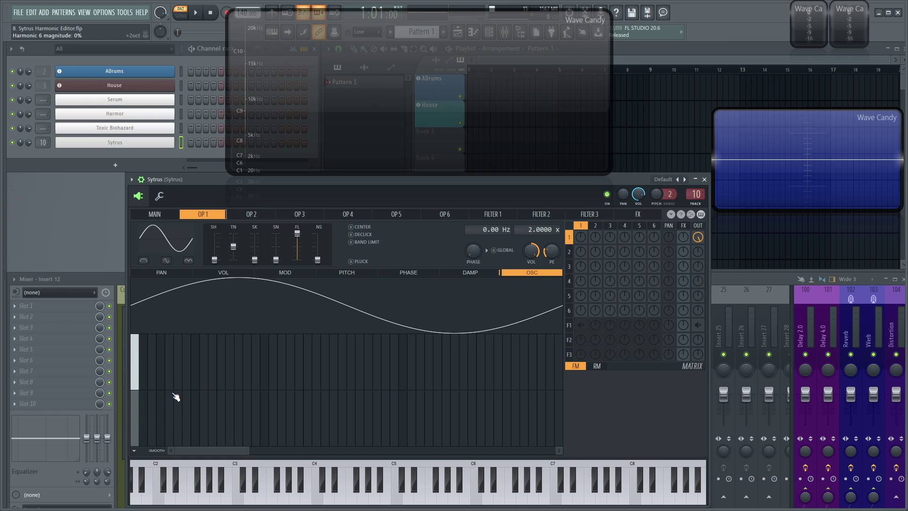
{"action": "left_click", "coordinate": [196, 354]}
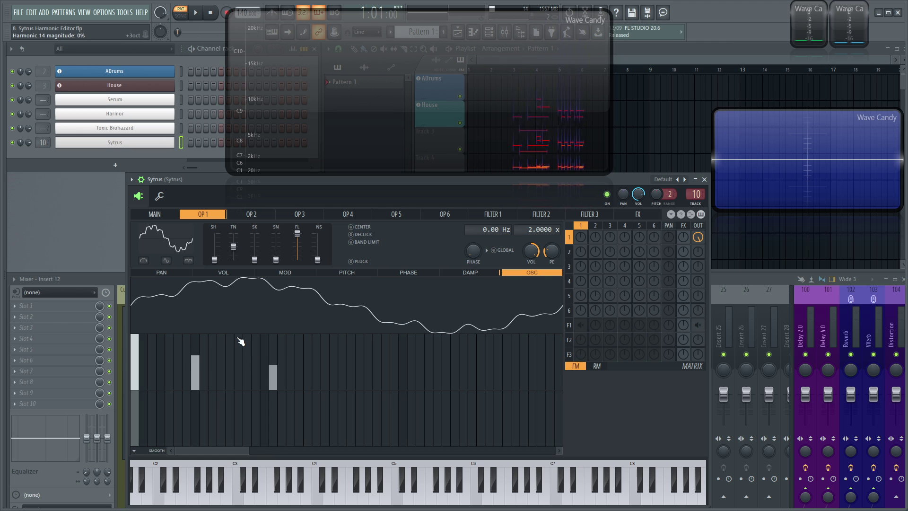
Enable operator 1's volume envelope, remove its attack, and lower the sustain to zero with a shorter decay
{"action": "left_click", "coordinate": [223, 272]}
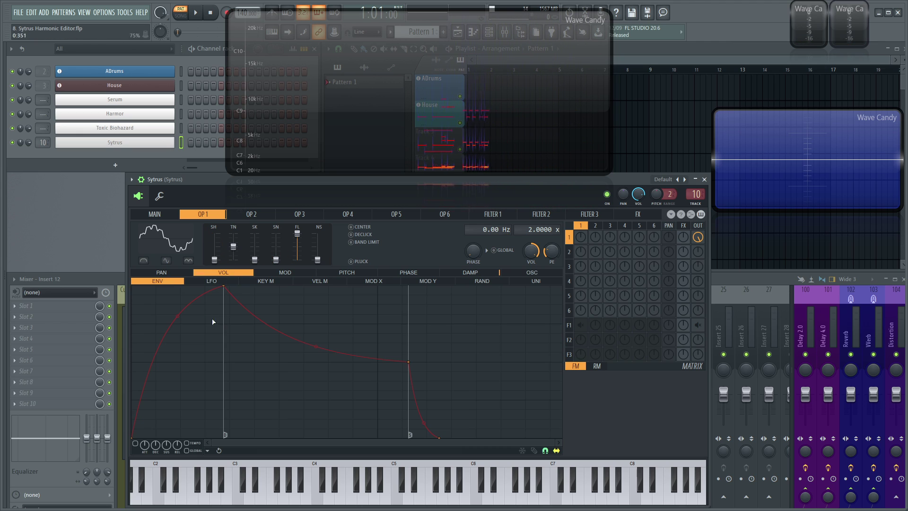
{"action": "left_click", "coordinate": [135, 443]}
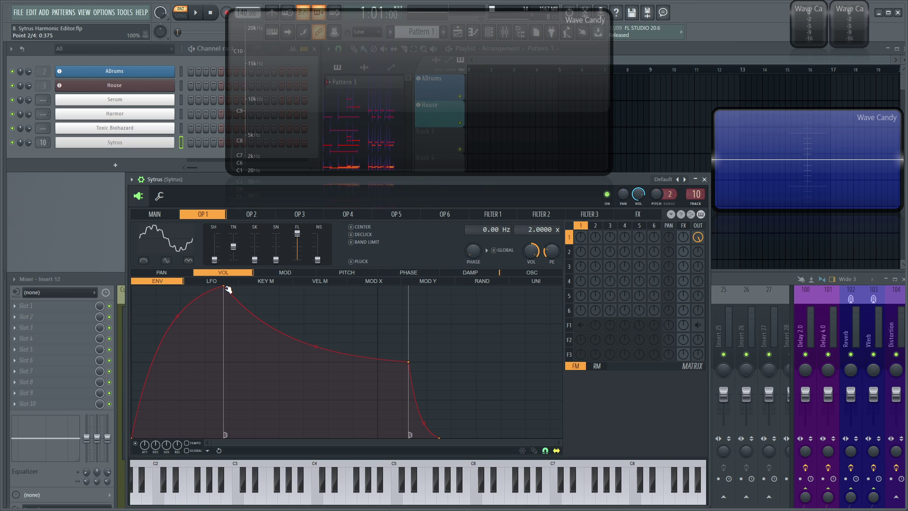
{"action": "left_click_drag", "start_coordinate": [228, 286], "coordinate": [83, 263]}
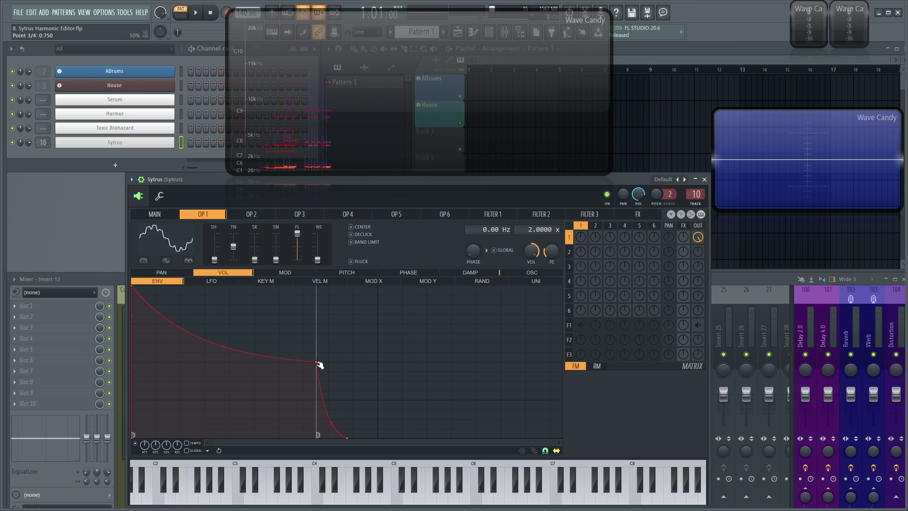
{"action": "left_click_drag", "start_coordinate": [316, 362], "coordinate": [219, 445]}
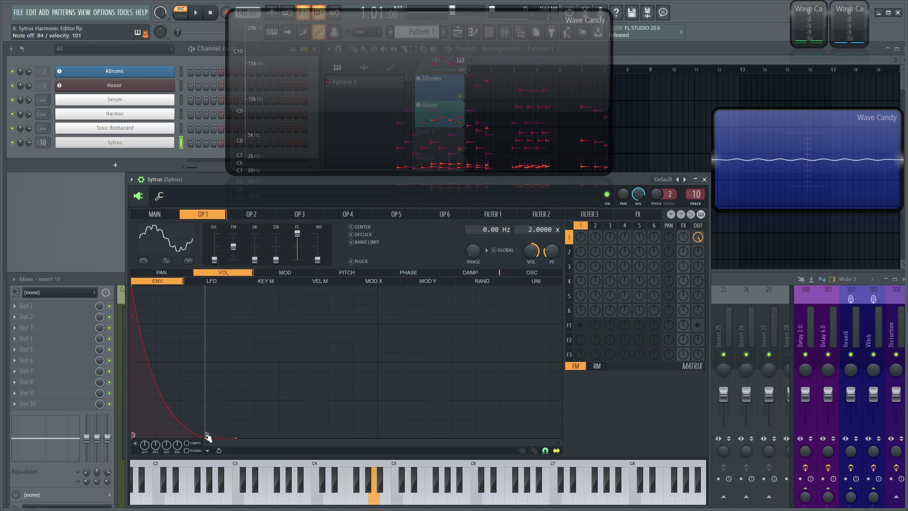
Vary the volume envelope's decay length while playing chords, ending on a shorter decay
{"action": "left_click_drag", "start_coordinate": [202, 438], "coordinate": [183, 438]}
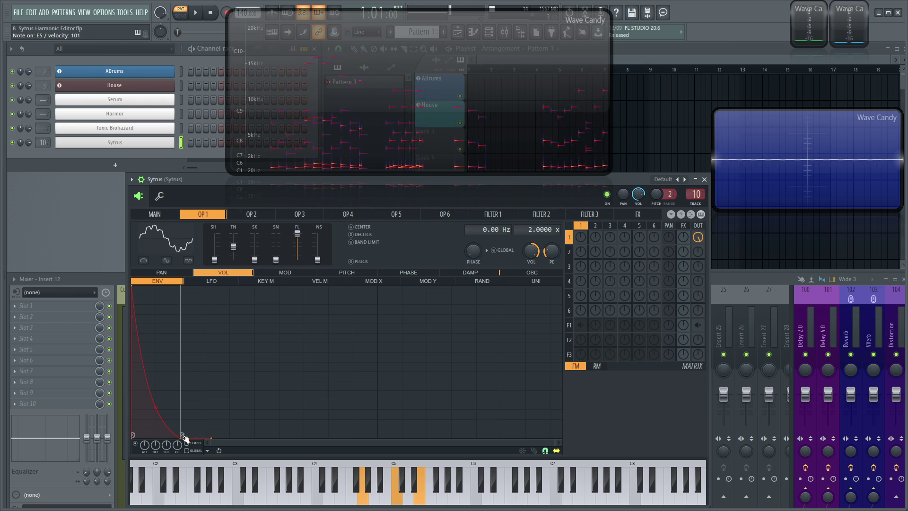
{"action": "left_click_drag", "start_coordinate": [183, 438], "coordinate": [202, 441]}
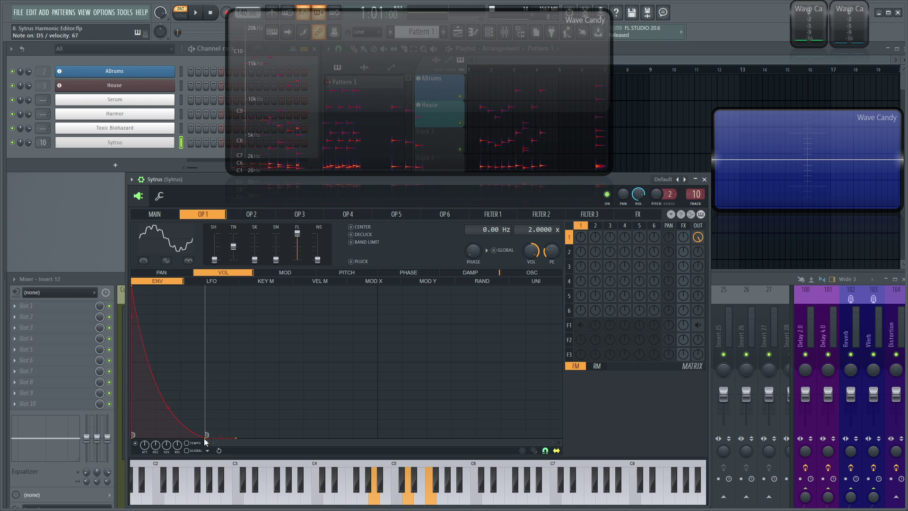
{"action": "left_click_drag", "start_coordinate": [205, 435], "coordinate": [182, 435]}
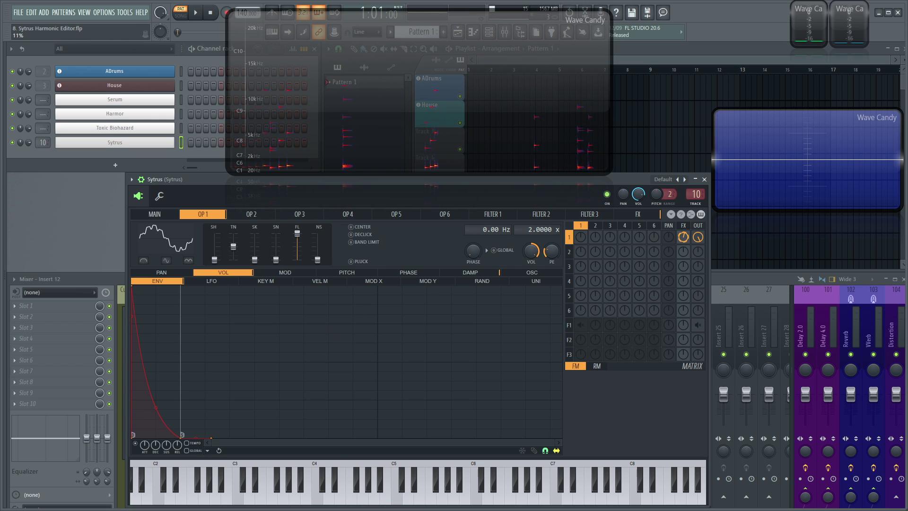
Turn on the reverb and a tempo-synced first delay on the effects page, and return to operator 1
{"action": "left_click", "coordinate": [640, 214]}
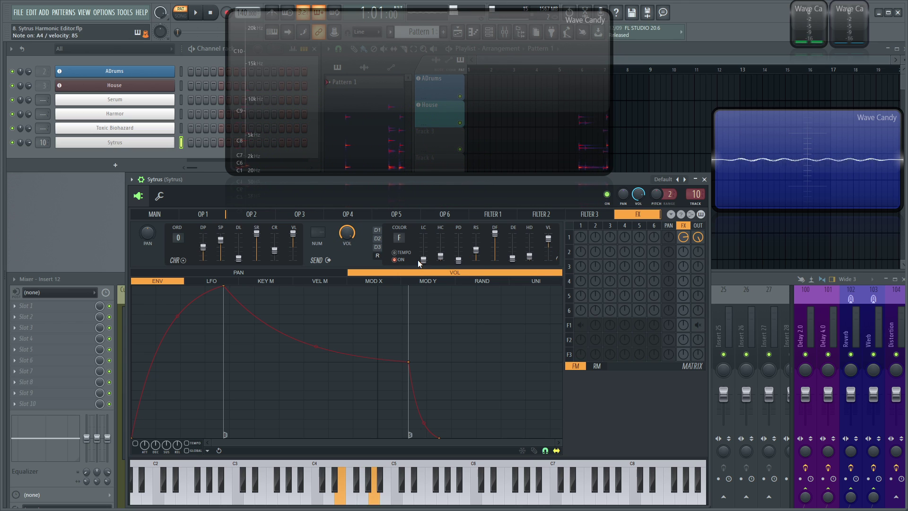
{"action": "left_click", "coordinate": [378, 231]}
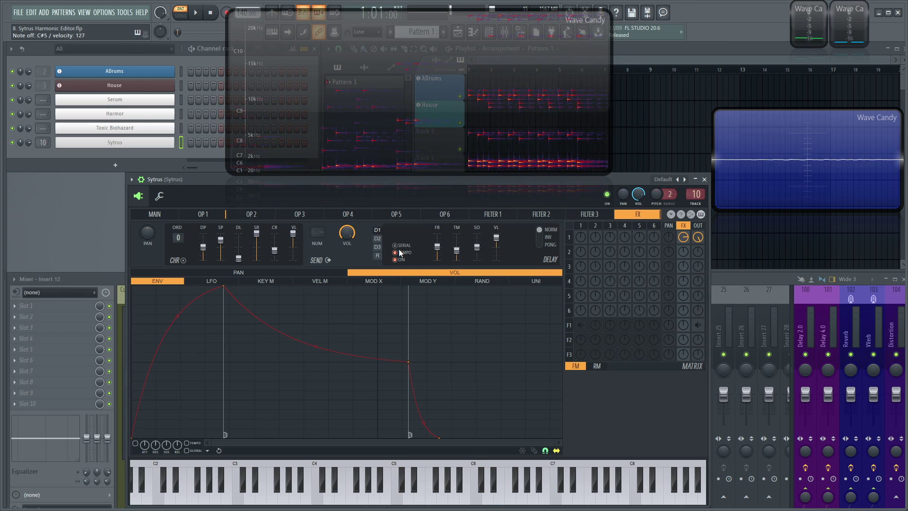
{"action": "left_click", "coordinate": [203, 214]}
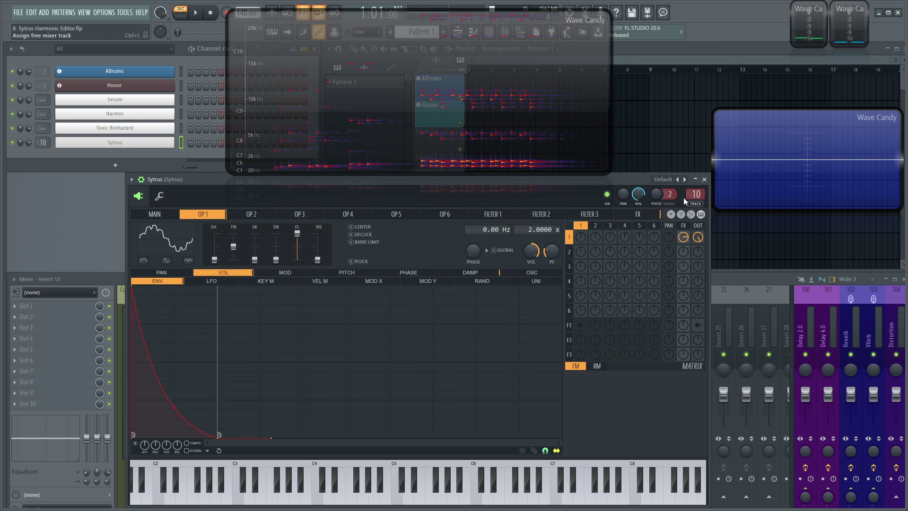
Reload the Default preset to reset the whole synth patch
{"action": "left_click", "coordinate": [663, 179]}
{"action": "left_click", "coordinate": [690, 430]}
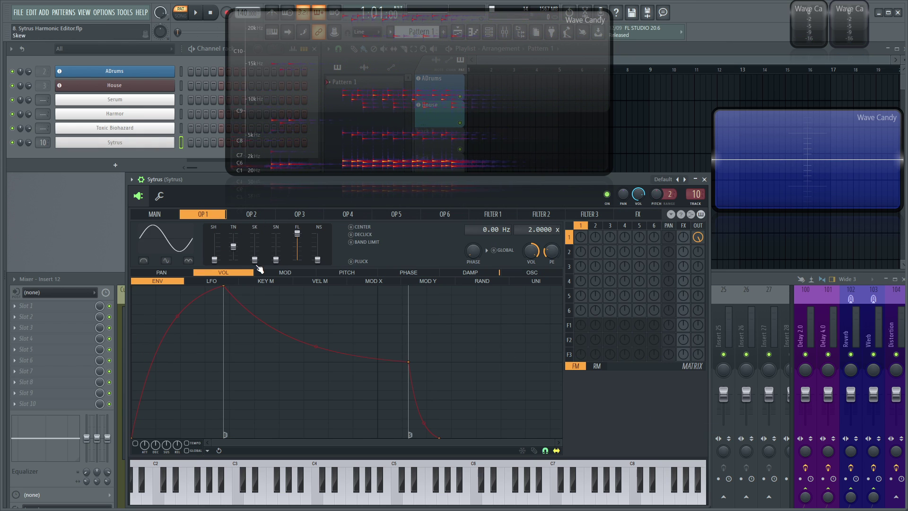
Show operator 1's oscillator harmonic editor and hide the plugin wrapper's toolbar strip
{"action": "left_click", "coordinate": [528, 273]}
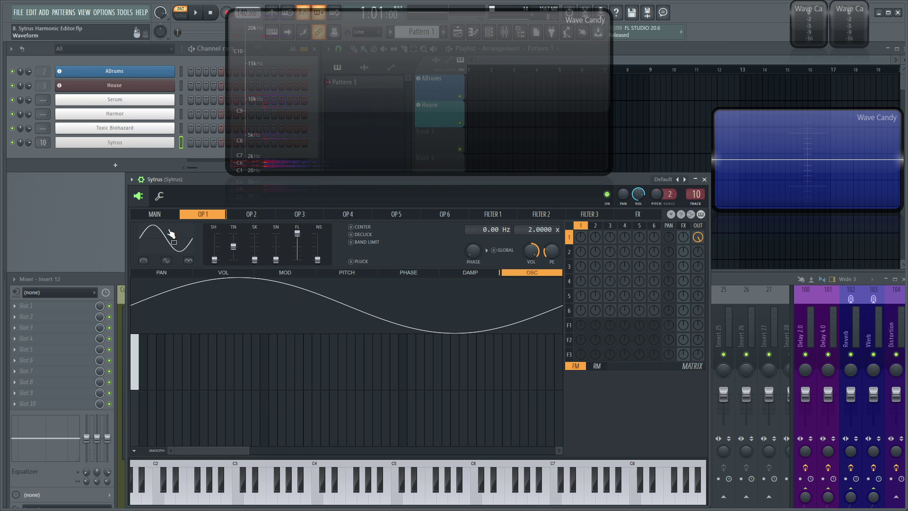
{"action": "left_click", "coordinate": [160, 197]}
{"action": "left_click", "coordinate": [141, 197]}
{"action": "left_click", "coordinate": [140, 179]}
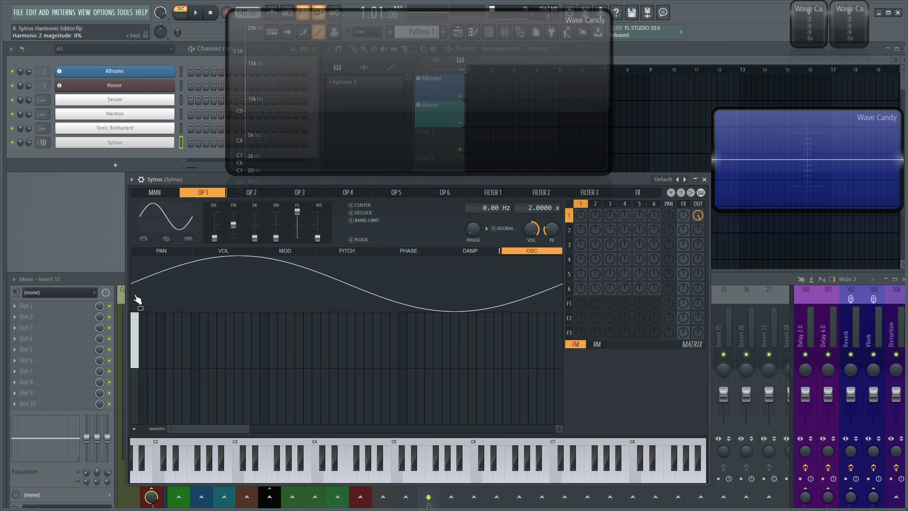
Lower the synth's master pitch on the main page and play several notes to audition it
{"action": "left_click", "coordinate": [168, 194]}
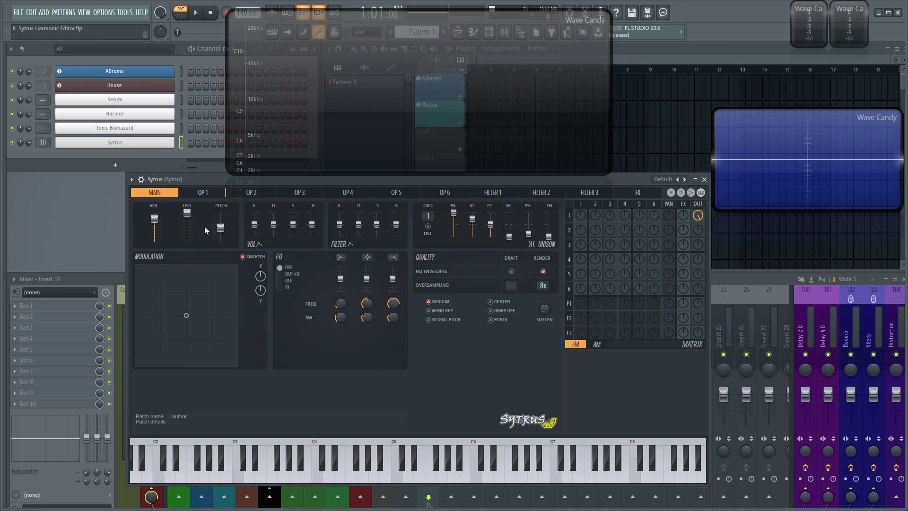
{"action": "key", "text": "q"}
{"action": "key", "text": "m"}
{"action": "key", "text": "r"}
{"action": "key", "text": "t"}
{"action": "key", "text": "m"}
{"action": "key", "text": "e"}
{"action": "key", "text": "t"}
{"action": "key", "text": "q"}
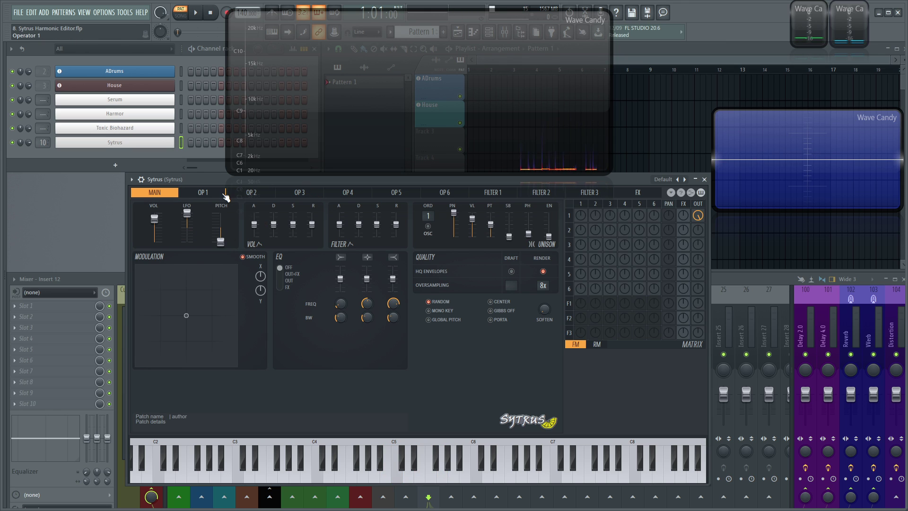
Enable operator 1's volume envelope and remove its attack
{"action": "left_click", "coordinate": [203, 192]}
{"action": "left_click", "coordinate": [219, 254]}
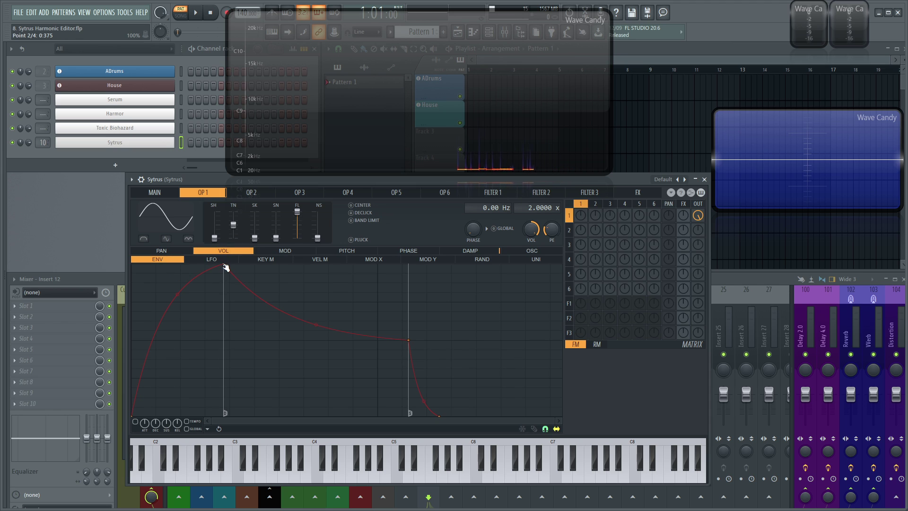
{"action": "left_click", "coordinate": [136, 421]}
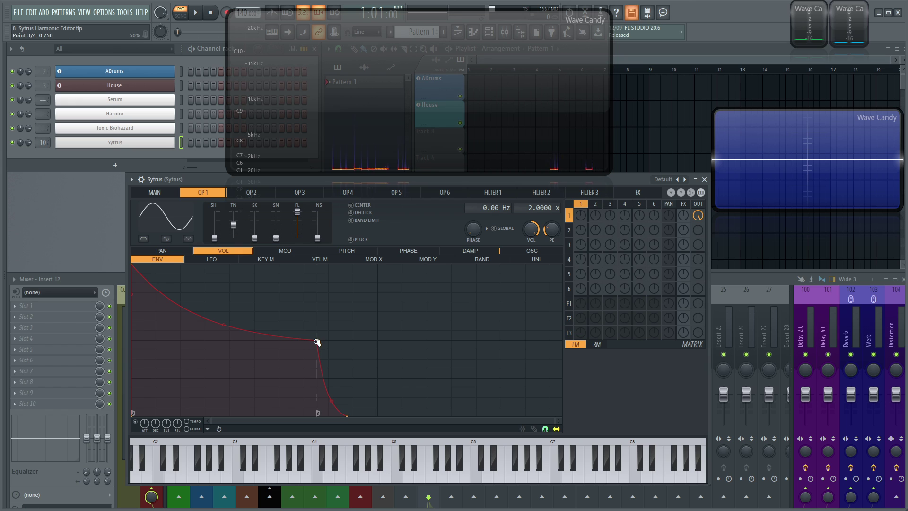
Shorten the volume envelope's decay, lengthen its release, and play a few notes to audition the shape
{"action": "left_click_drag", "start_coordinate": [316, 339], "coordinate": [255, 339]}
{"action": "left_click_drag", "start_coordinate": [285, 416], "coordinate": [329, 416]}
{"action": "key", "text": "g"}
{"action": "key", "text": "h"}
{"action": "key", "text": "h"}
{"action": "key", "text": "h"}
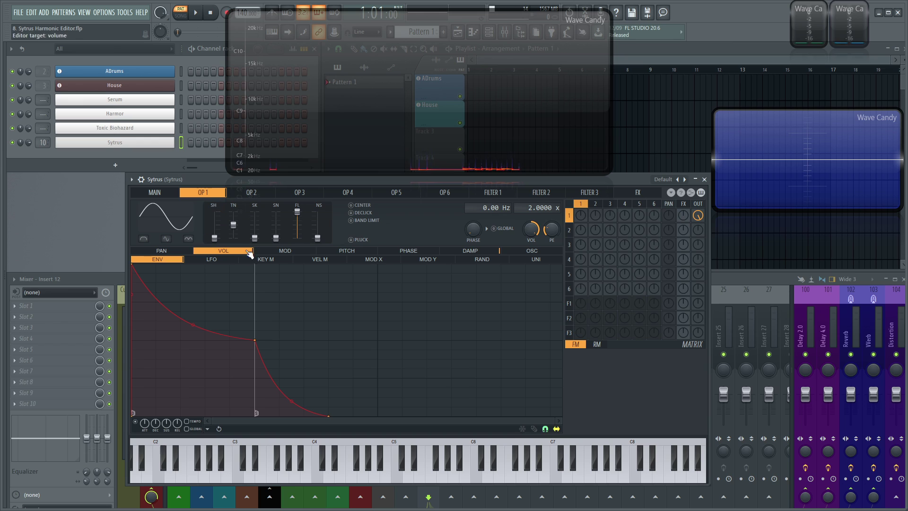
Raise operator 1's harmonics 2 to 4 at descending levels and offset the phase of each
{"action": "left_click", "coordinate": [518, 253]}
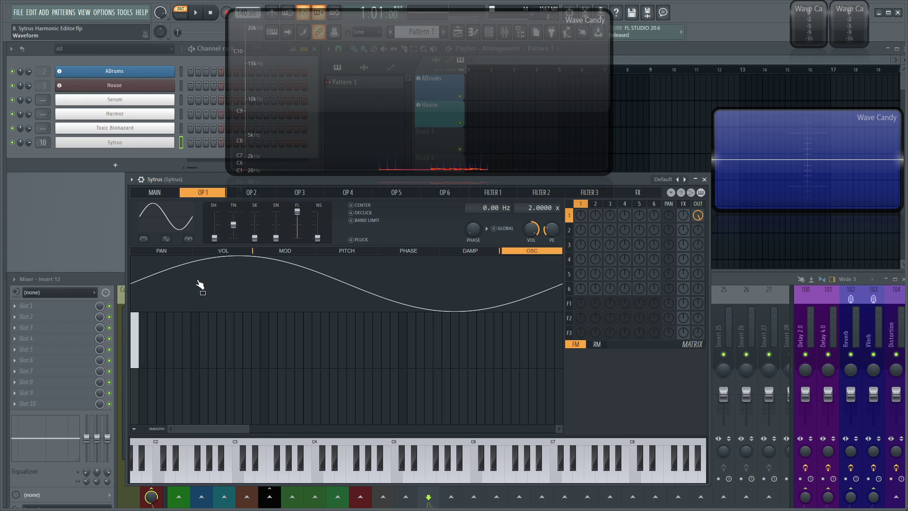
{"action": "left_click", "coordinate": [144, 339]}
{"action": "left_click_drag", "start_coordinate": [148, 350], "coordinate": [163, 356]}
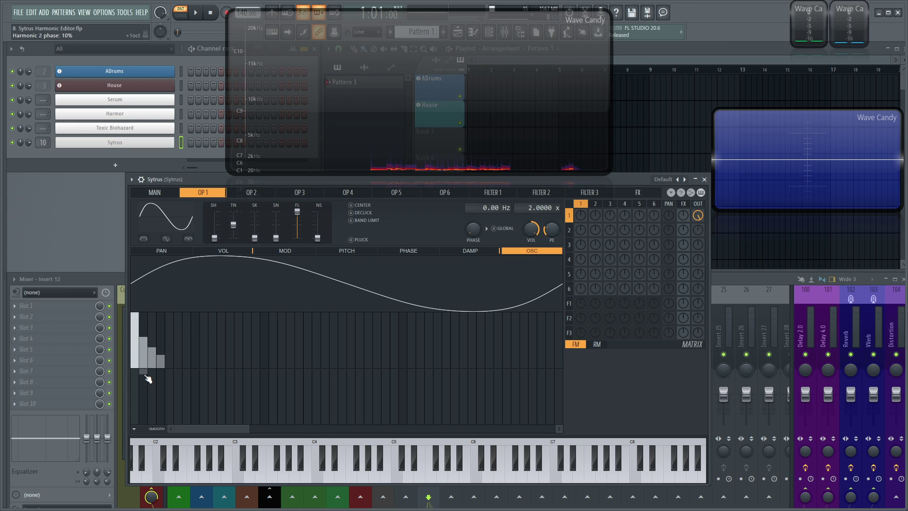
{"action": "mouse_move", "coordinate": [147, 378]}
{"action": "left_mouse_down"}
{"action": "mouse_move", "coordinate": [160, 385]}
{"action": "mouse_move", "coordinate": [146, 395]}
{"action": "mouse_move", "coordinate": [161, 391]}
{"action": "left_mouse_up"}
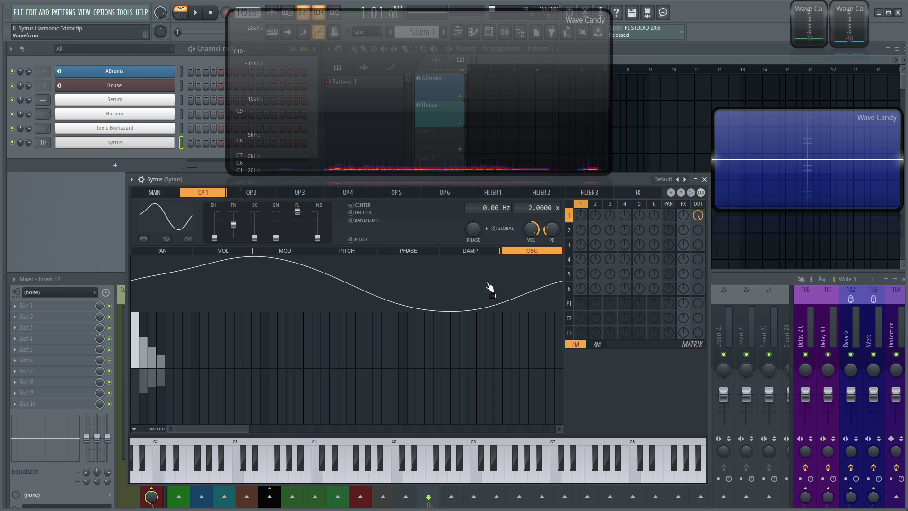
Check operator 2's oscillator and try out the operator 2 to 1 frequency modulation amount
{"action": "left_click", "coordinate": [252, 194]}
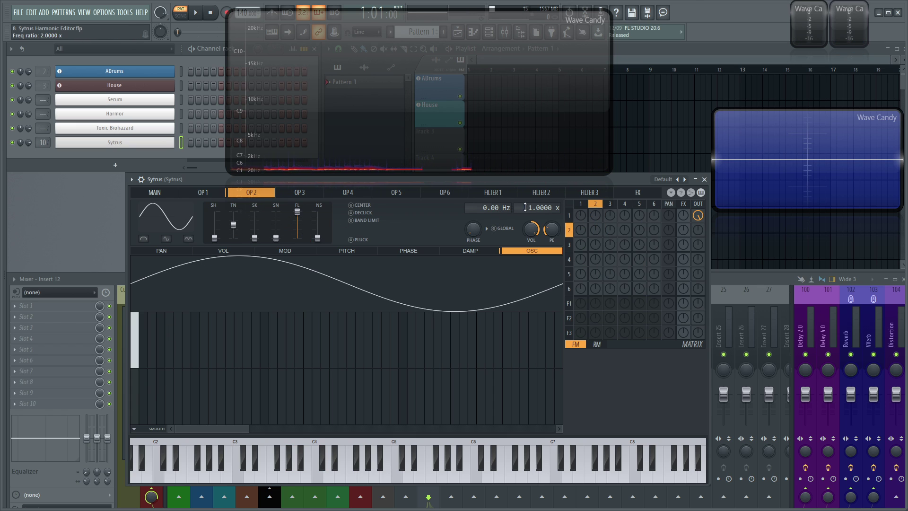
{"action": "left_click", "coordinate": [210, 195]}
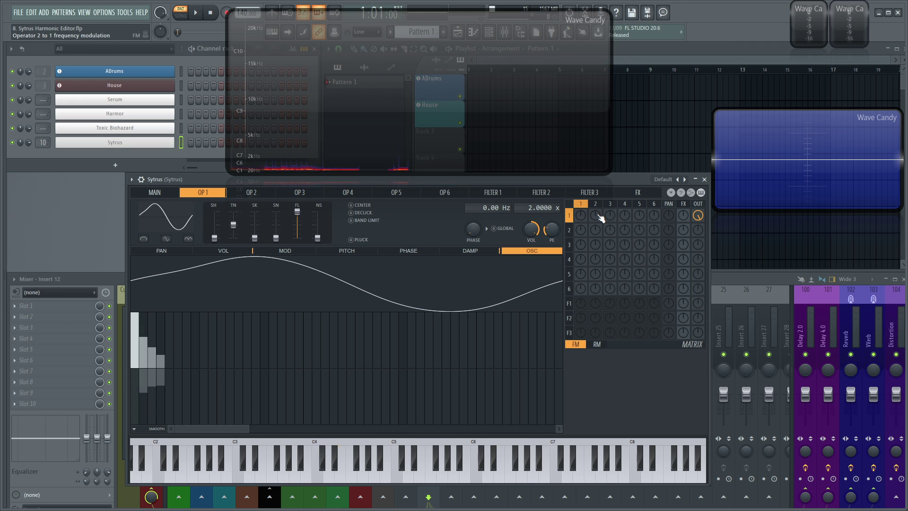
{"action": "left_click_drag", "start_coordinate": [598, 215], "coordinate": [598, 205]}
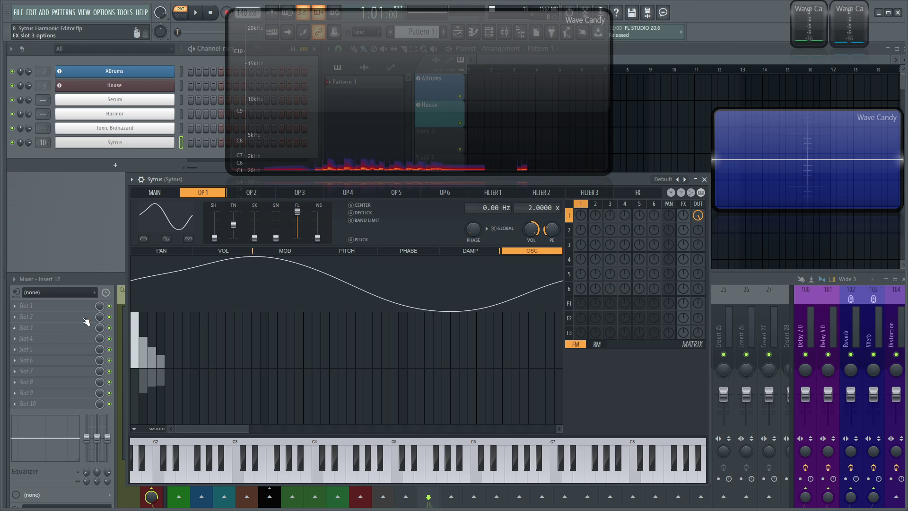
Clear the levels and phases of harmonics 2 to 4, and look over the waveform and harmonic options
{"action": "mouse_move", "coordinate": [161, 364]}
{"action": "left_mouse_down"}
{"action": "mouse_move", "coordinate": [178, 377]}
{"action": "mouse_move", "coordinate": [169, 361]}
{"action": "mouse_move", "coordinate": [174, 379]}
{"action": "mouse_move", "coordinate": [151, 381]}
{"action": "left_mouse_up"}
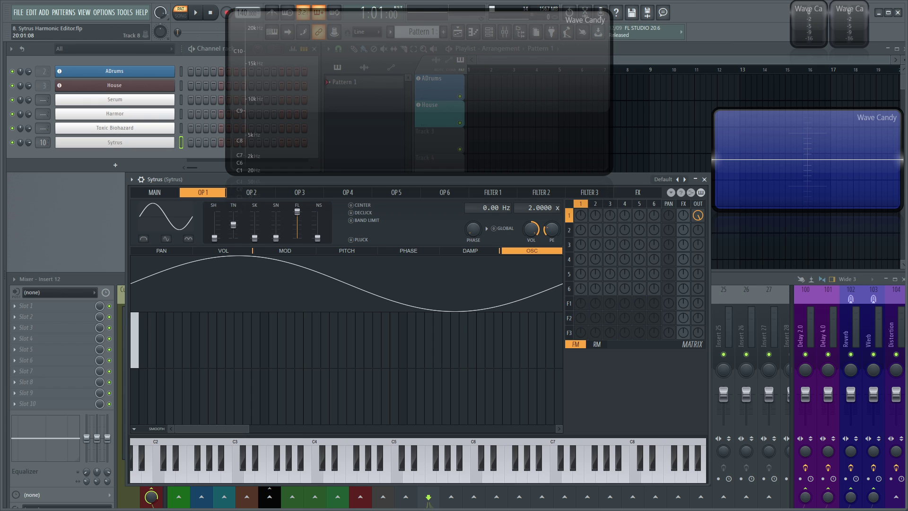
{"action": "right_click", "coordinate": [175, 219]}
{"action": "left_click", "coordinate": [310, 286]}
{"action": "left_click", "coordinate": [135, 428]}
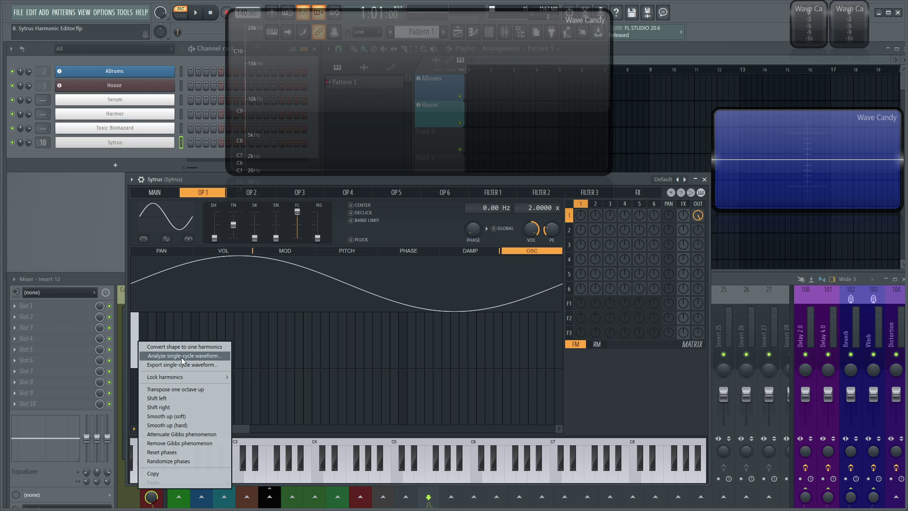
{"action": "left_click", "coordinate": [424, 182]}
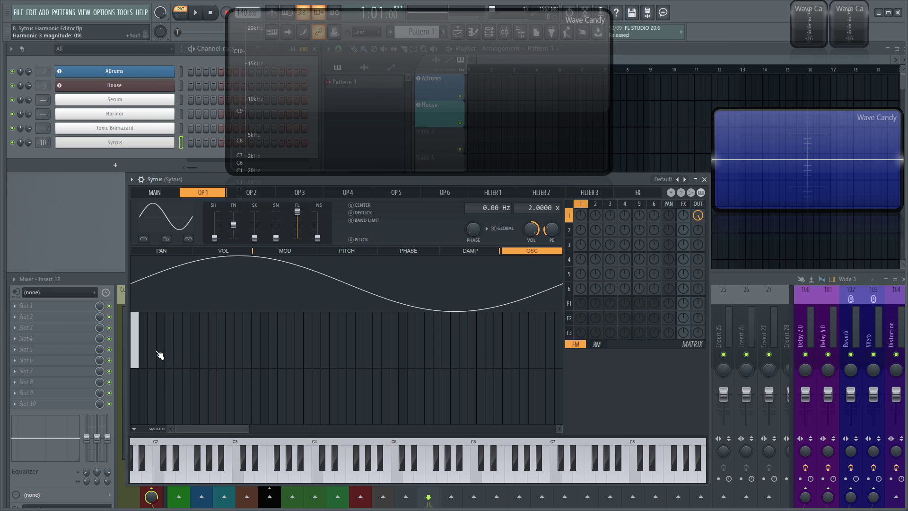
Draw scattered sine harmonics 4, 5, 9, 12, 14 and 17 at varying levels above the fundamental
{"action": "left_click_drag", "start_coordinate": [160, 345], "coordinate": [169, 352]}
{"action": "mouse_move", "coordinate": [230, 349]}
{"action": "left_mouse_down"}
{"action": "mouse_move", "coordinate": [248, 366]}
{"action": "mouse_move", "coordinate": [270, 367]}
{"action": "left_mouse_up"}
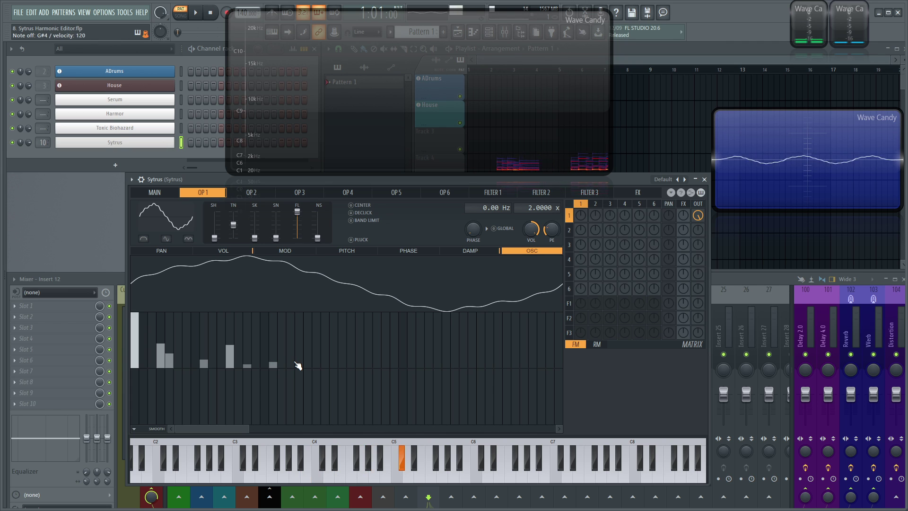
Transpose the harmonics one octave up, audition them, and shift them all one slot left
{"action": "left_click", "coordinate": [134, 427]}
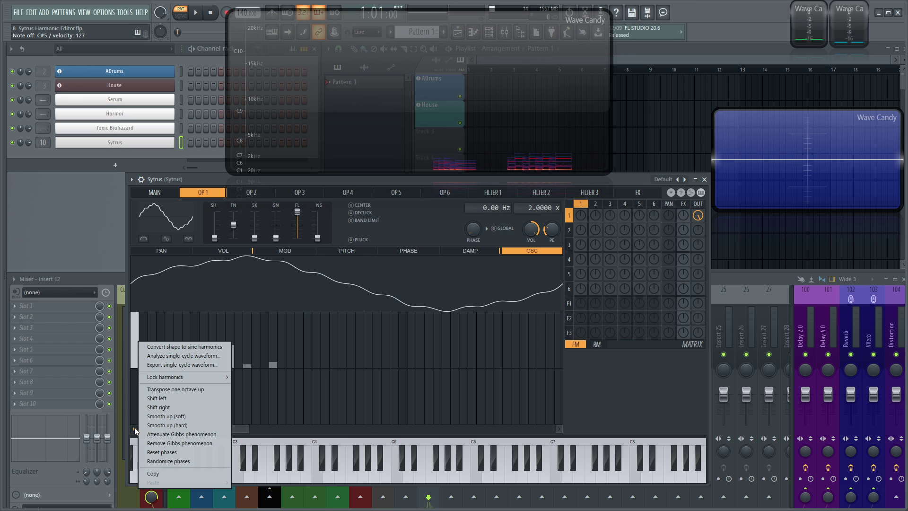
{"action": "left_click", "coordinate": [193, 389]}
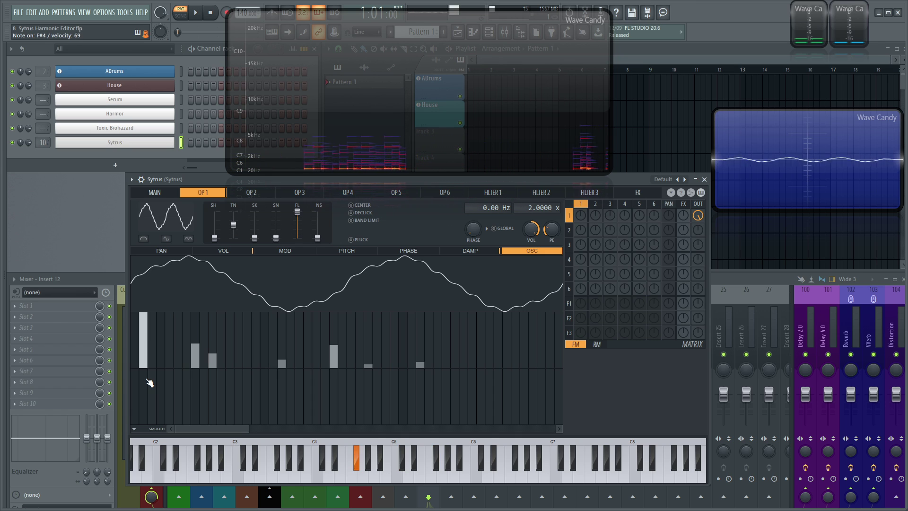
{"action": "key", "text": "alt+F8"}
{"action": "key", "text": "alt+F8"}
{"action": "right_click", "coordinate": [139, 342]}
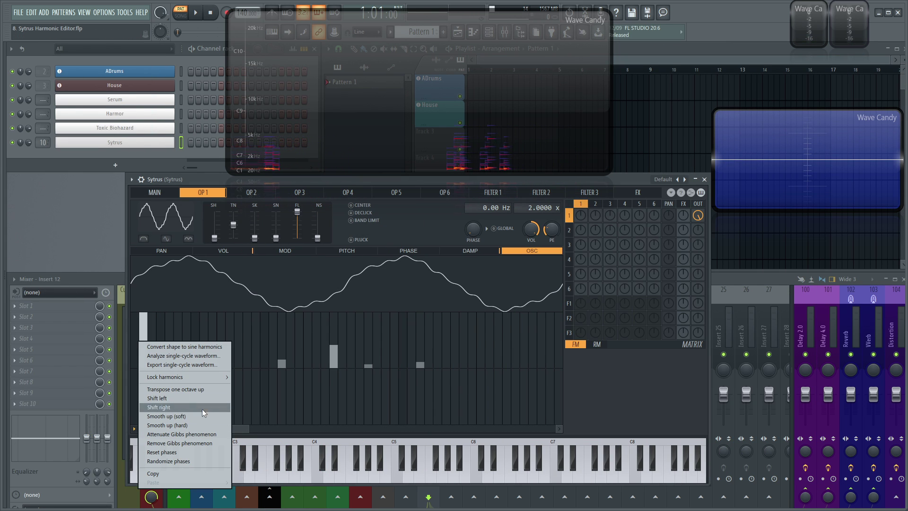
{"action": "left_click", "coordinate": [189, 398]}
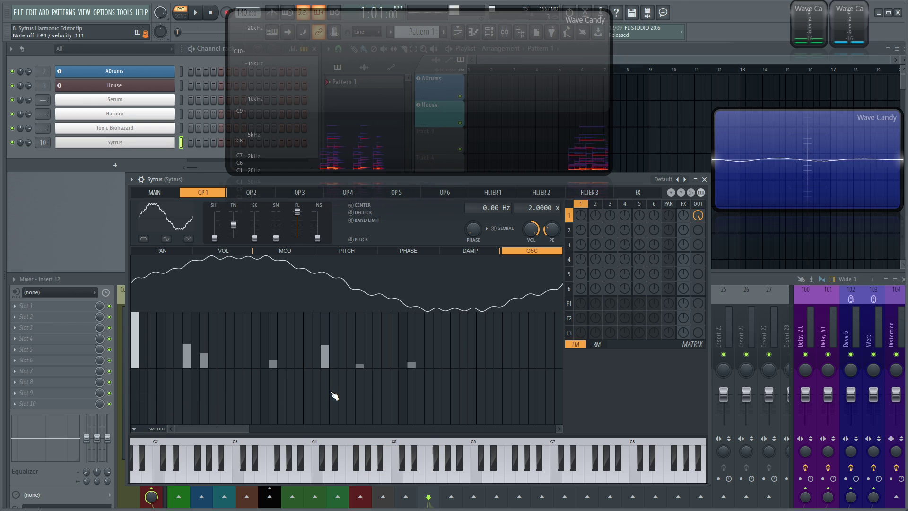
Shift the harmonics right and left several times while auditioning, ending with the strongest harmonic back in the first slot
{"action": "right_click", "coordinate": [139, 341]}
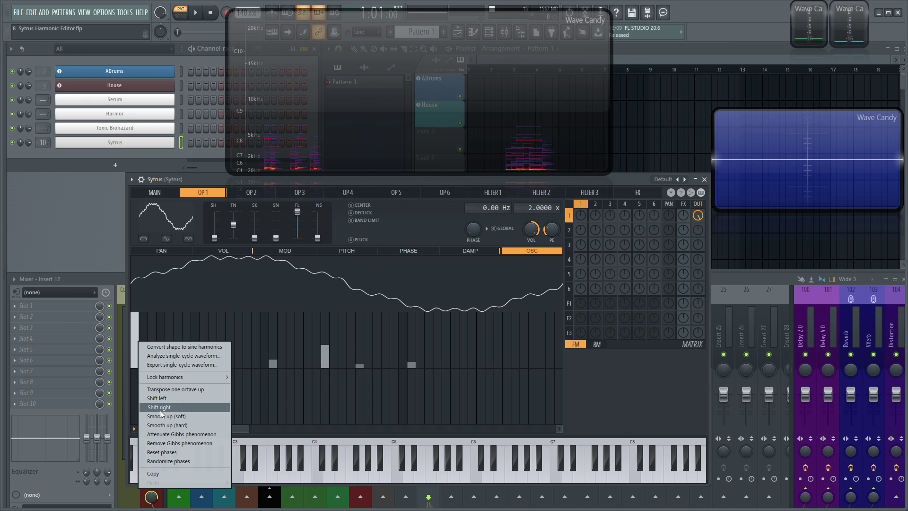
{"action": "left_click", "coordinate": [159, 410]}
{"action": "right_click", "coordinate": [136, 427]}
{"action": "left_click", "coordinate": [164, 409]}
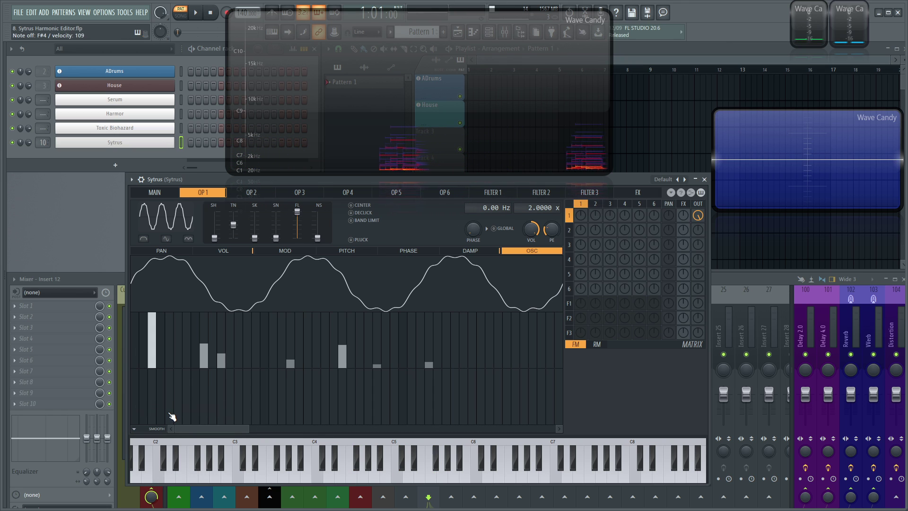
{"action": "right_click", "coordinate": [135, 428]}
{"action": "left_click", "coordinate": [155, 398]}
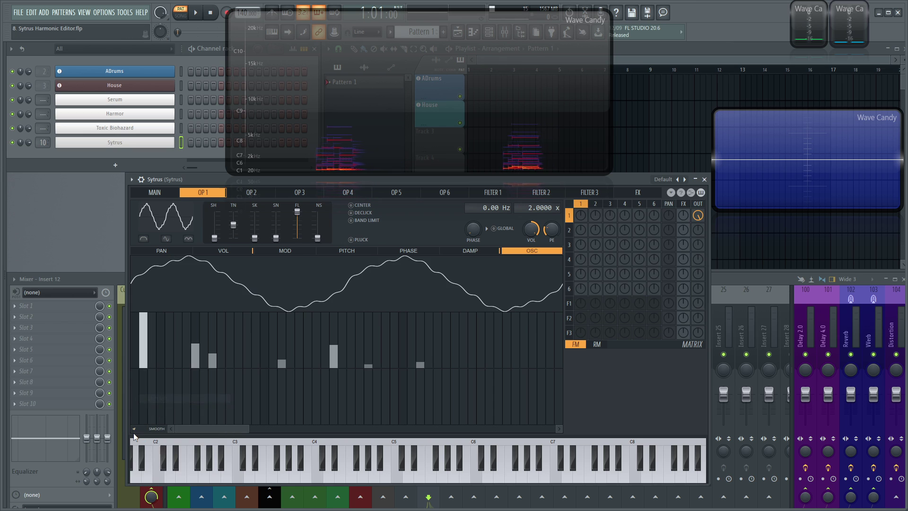
{"action": "right_click", "coordinate": [134, 430]}
{"action": "left_click", "coordinate": [154, 412]}
{"action": "right_click", "coordinate": [140, 429]}
{"action": "left_click", "coordinate": [156, 398]}
{"action": "right_click", "coordinate": [136, 428]}
{"action": "left_click", "coordinate": [163, 400]}
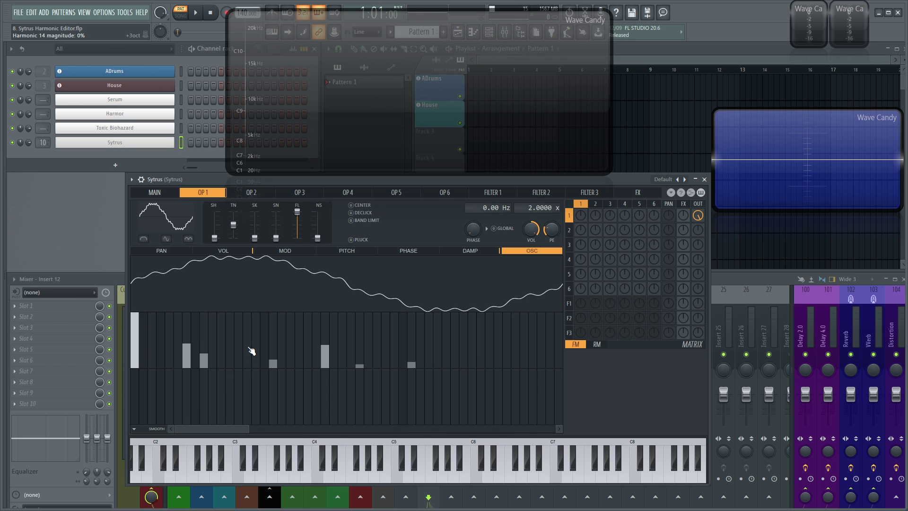
Try locking the odd harmonics and all harmonics, and set the harmonic lock back to None
{"action": "left_click", "coordinate": [134, 428]}
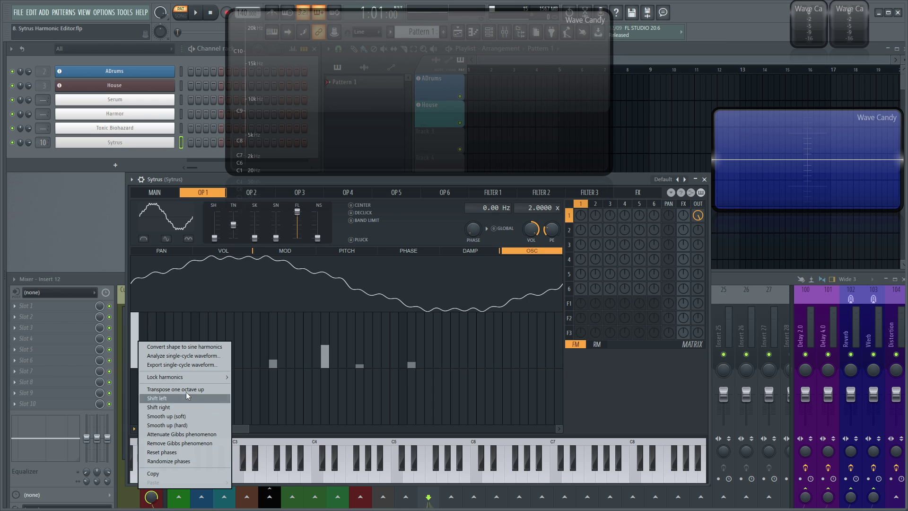
{"action": "mouse_move", "coordinate": [189, 376]}
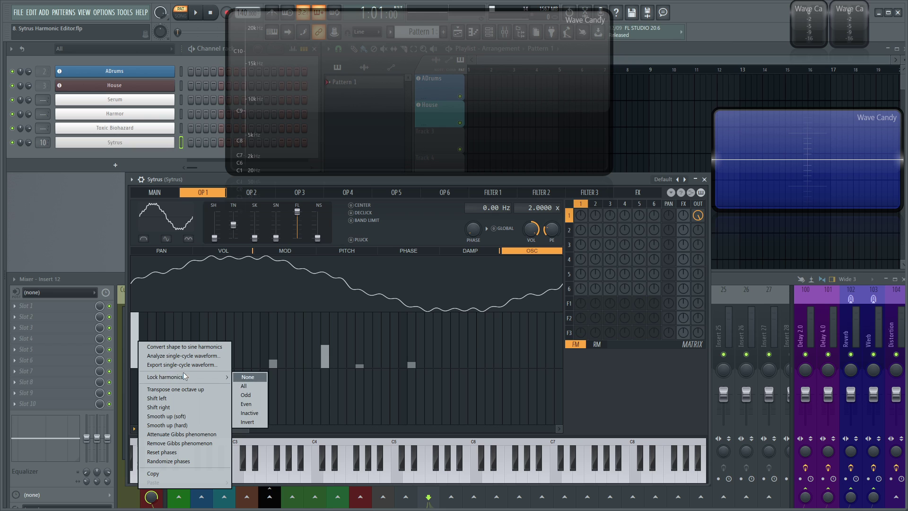
{"action": "left_click", "coordinate": [257, 393]}
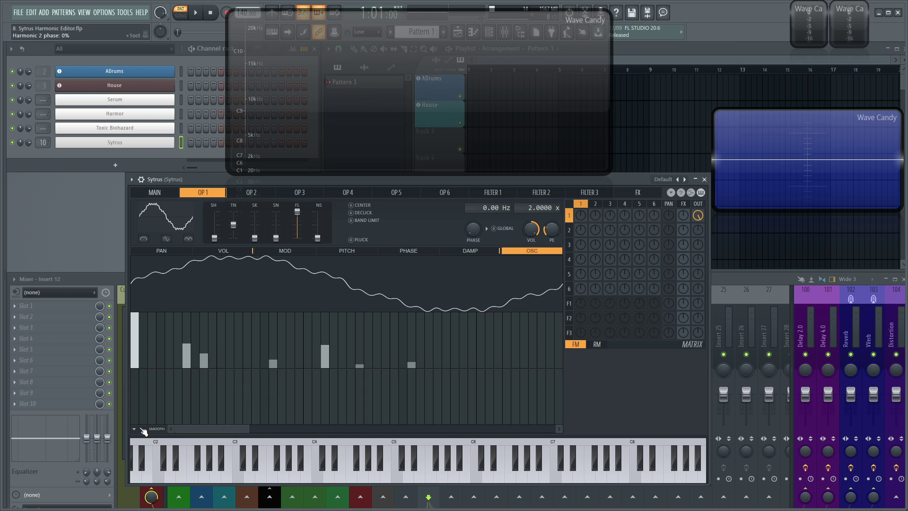
{"action": "right_click", "coordinate": [150, 387]}
{"action": "mouse_move", "coordinate": [178, 378]}
{"action": "left_click", "coordinate": [247, 386]}
{"action": "right_click", "coordinate": [167, 423]}
{"action": "mouse_move", "coordinate": [194, 377]}
{"action": "left_click", "coordinate": [248, 377]}
Set operator 1's waveform to Saw and convert the shape to sine harmonics
{"action": "left_click", "coordinate": [152, 212]}
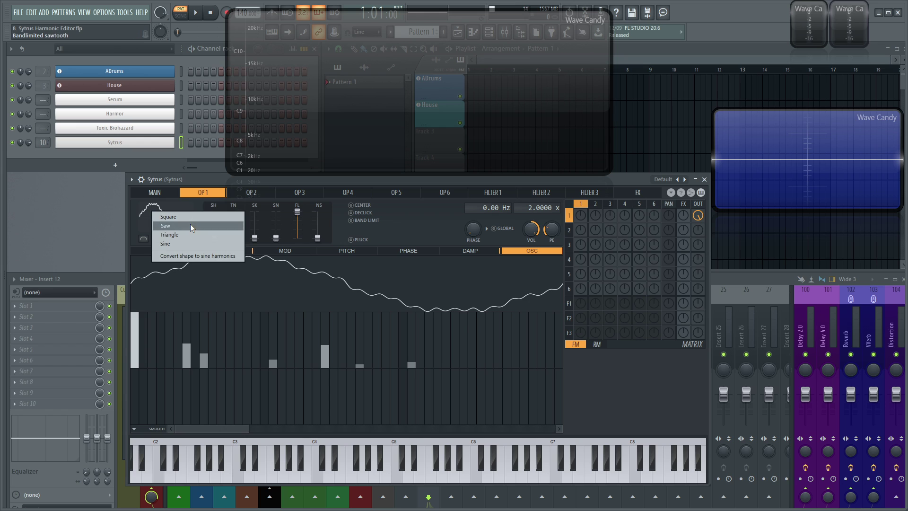
{"action": "left_click", "coordinate": [178, 223]}
{"action": "left_click", "coordinate": [178, 224]}
{"action": "left_click", "coordinate": [200, 258]}
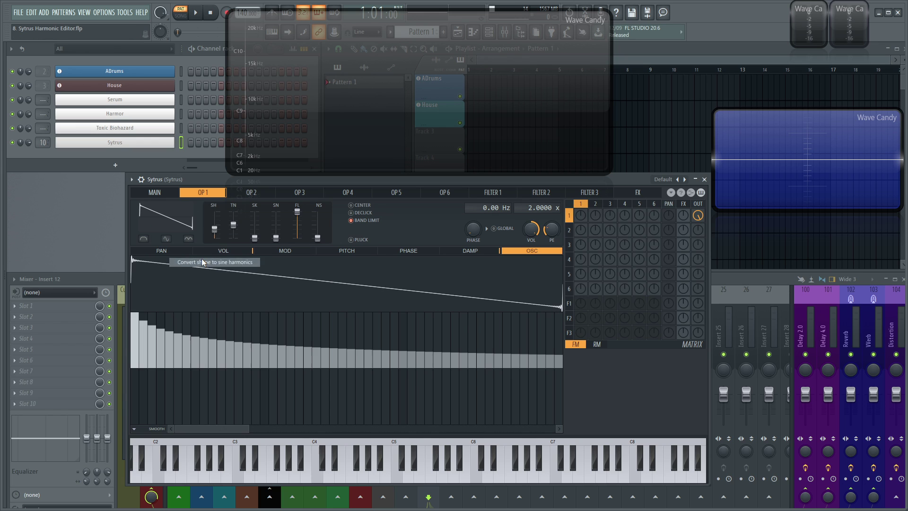
Lock the odd harmonics and remove the even harmonics from 2 to 20
{"action": "left_click", "coordinate": [134, 429]}
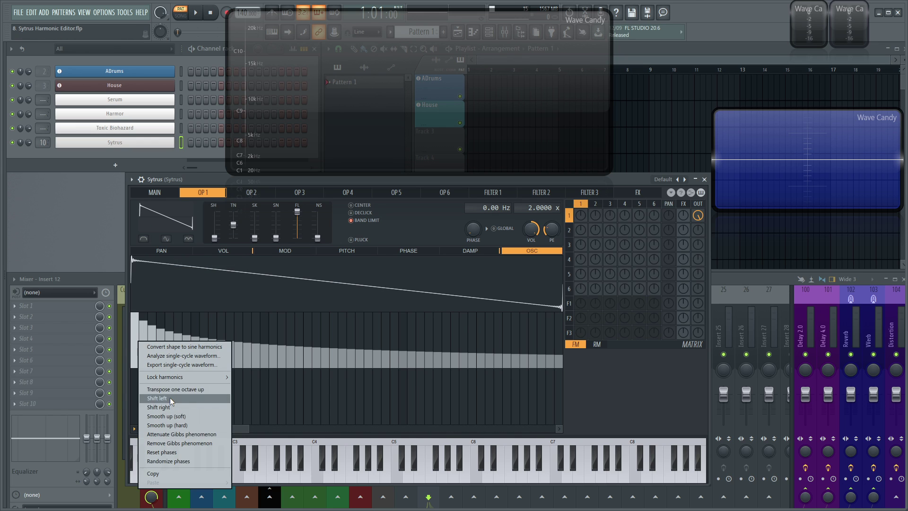
{"action": "mouse_move", "coordinate": [174, 380]}
{"action": "left_click", "coordinate": [249, 395]}
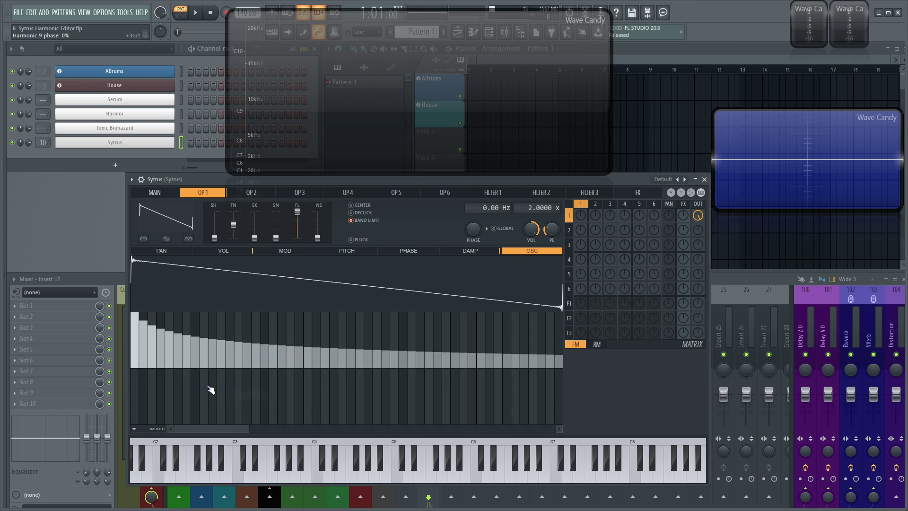
{"action": "mouse_move", "coordinate": [150, 362]}
{"action": "left_mouse_down"}
{"action": "mouse_move", "coordinate": [302, 368]}
{"action": "mouse_move", "coordinate": [397, 423]}
{"action": "left_mouse_up"}
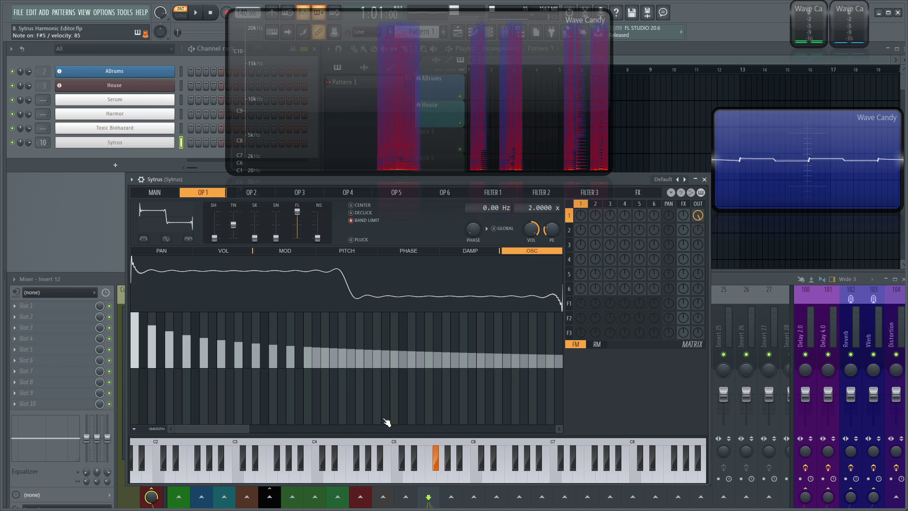
Lock the inactive harmonics of operator 1
{"action": "left_click", "coordinate": [135, 428]}
{"action": "mouse_move", "coordinate": [182, 377]}
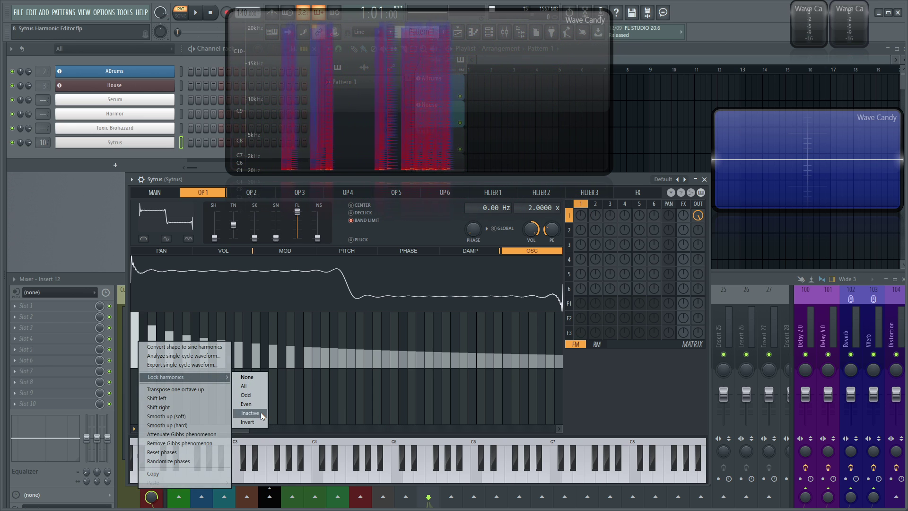
{"action": "left_click", "coordinate": [260, 414]}
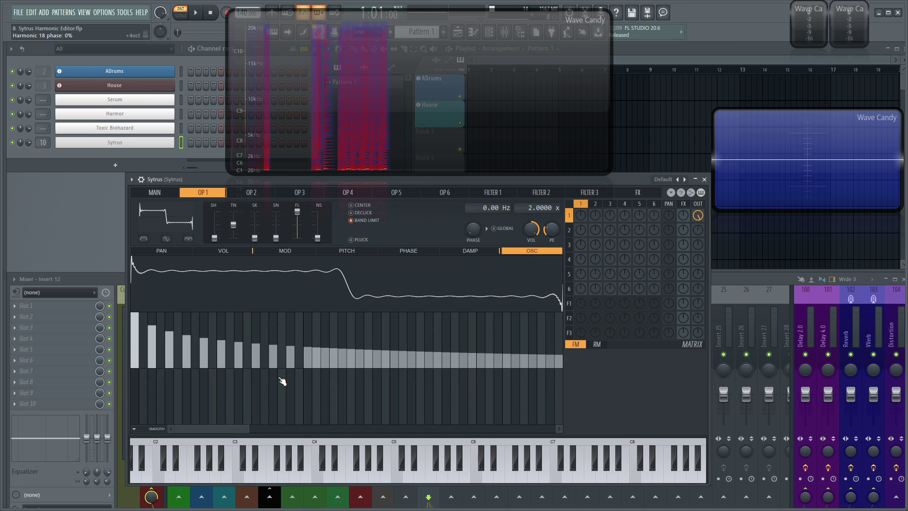
Set the harmonic lock of operator 1 back to None
{"action": "right_click", "coordinate": [197, 370]}
{"action": "mouse_move", "coordinate": [217, 375]}
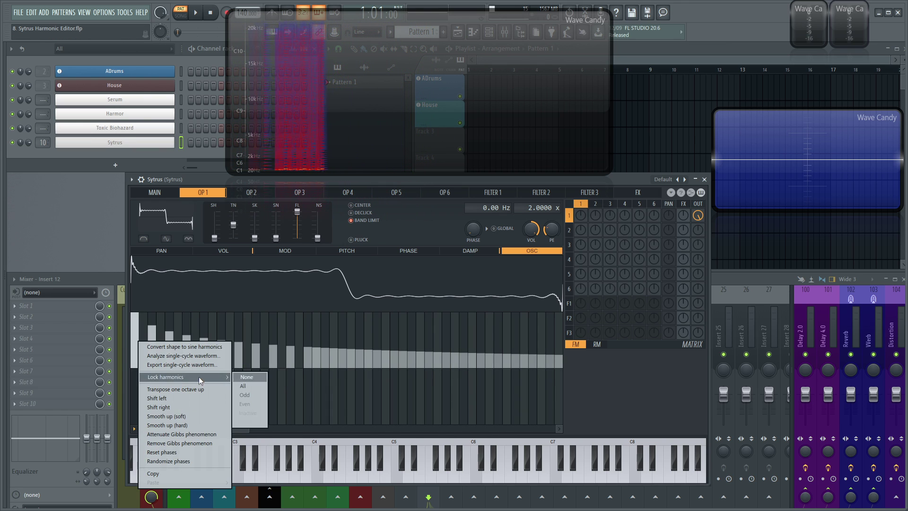
{"action": "left_click", "coordinate": [258, 377]}
{"action": "left_click", "coordinate": [134, 428]}
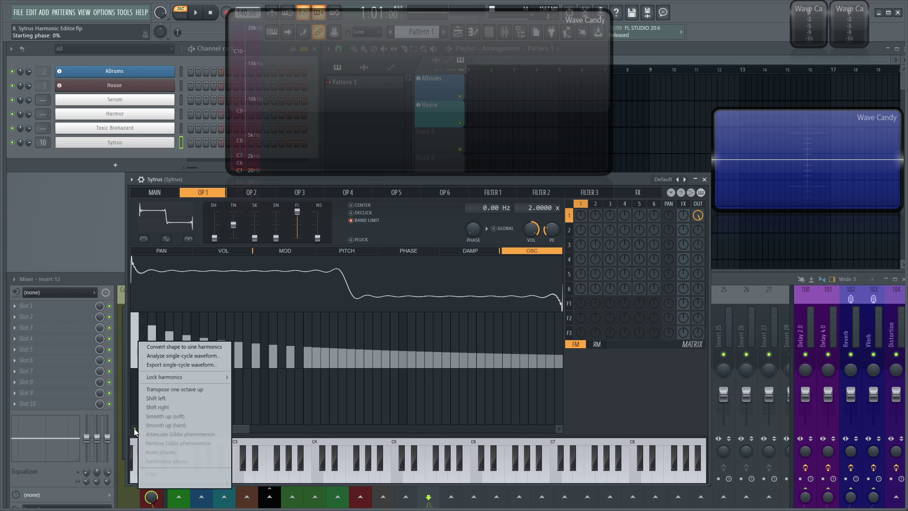
{"action": "left_click", "coordinate": [890, 283]}
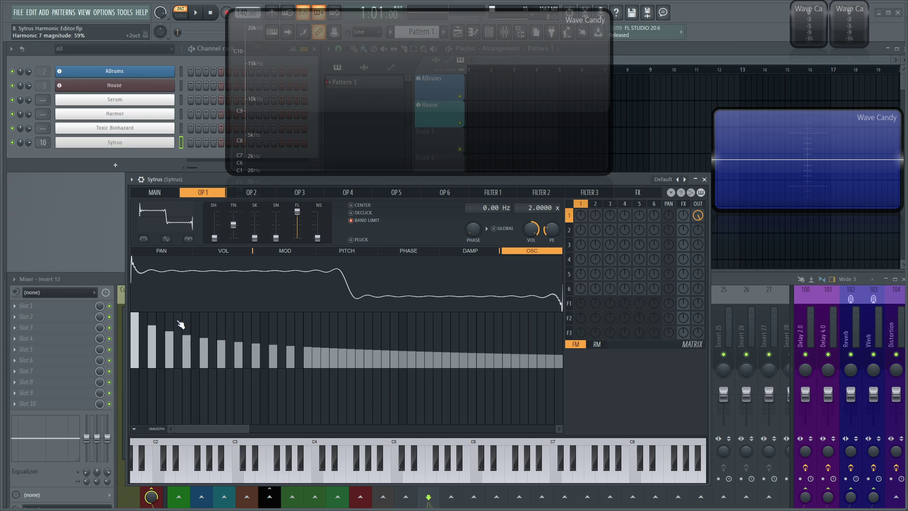
{"action": "mouse_move", "coordinate": [215, 360]}
{"action": "left_mouse_down"}
{"action": "mouse_move", "coordinate": [158, 329]}
{"action": "mouse_move", "coordinate": [230, 348]}
{"action": "mouse_move", "coordinate": [386, 362]}
{"action": "left_mouse_up"}
Set operator 1's waveform to Sine and convert the shape to sine harmonics
{"action": "right_click", "coordinate": [168, 217]}
{"action": "left_click", "coordinate": [186, 249]}
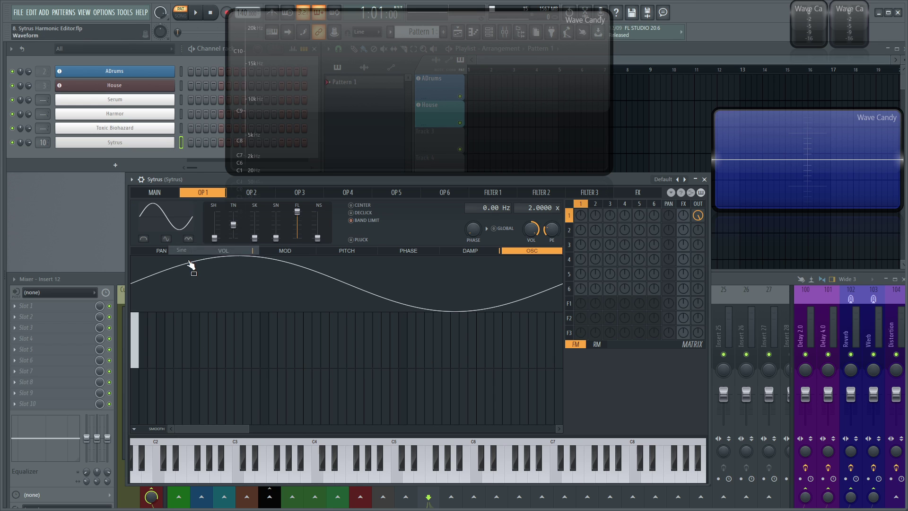
{"action": "right_click", "coordinate": [165, 215]}
{"action": "left_click", "coordinate": [198, 263]}
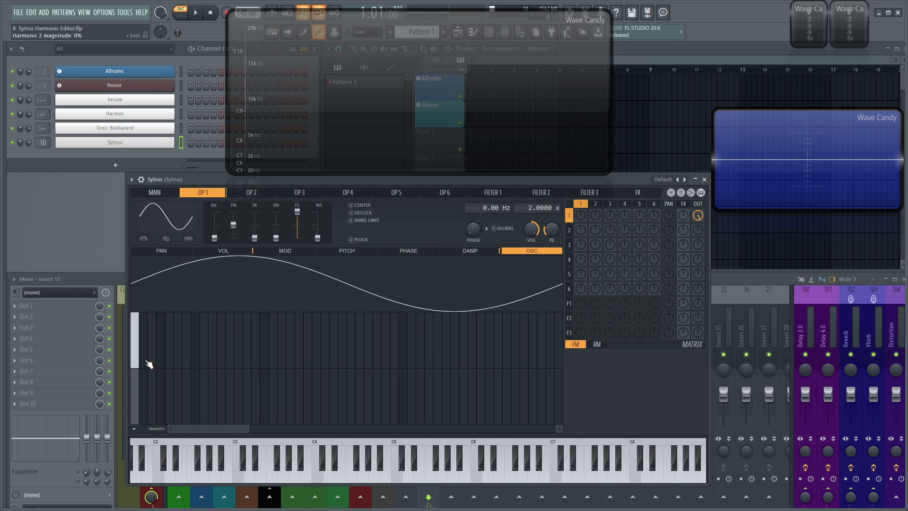
Draw magnitudes of varying height for harmonics 3, 5, 6, 8 and 10 of operator 1, with harmonic 10 at about 30%
{"action": "left_click", "coordinate": [152, 340]}
{"action": "left_click", "coordinate": [168, 346]}
{"action": "left_click", "coordinate": [178, 337]}
{"action": "left_click", "coordinate": [195, 353]}
{"action": "left_click", "coordinate": [213, 352]}
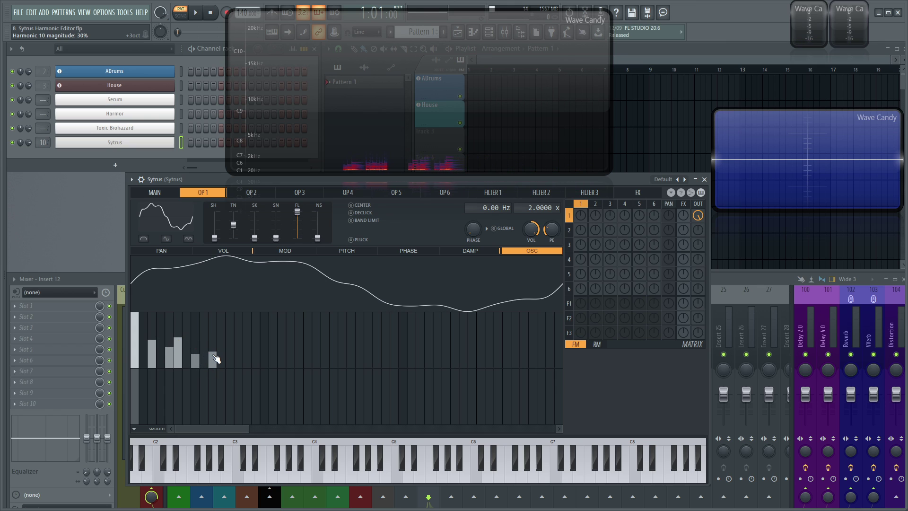
Copy operator 1's harmonics and paste them into operator 2 with the Replace mode
{"action": "left_click", "coordinate": [135, 429]}
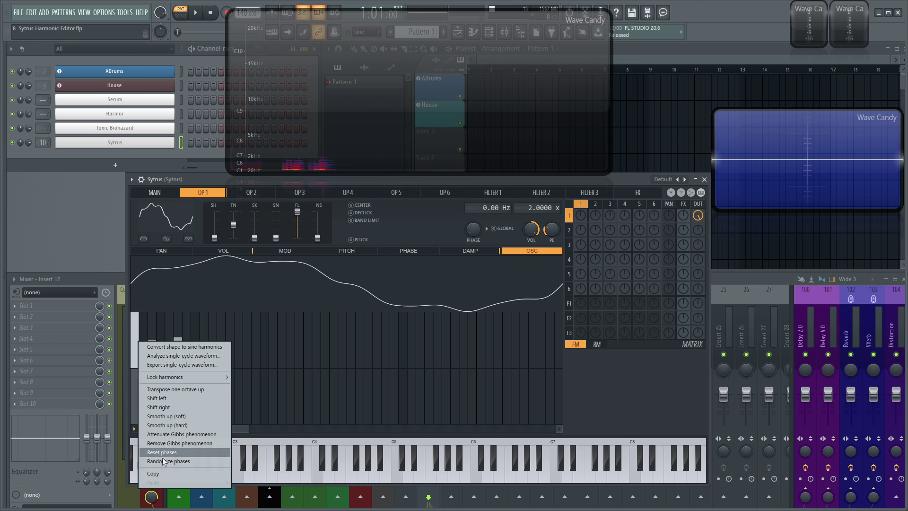
{"action": "left_click", "coordinate": [164, 472]}
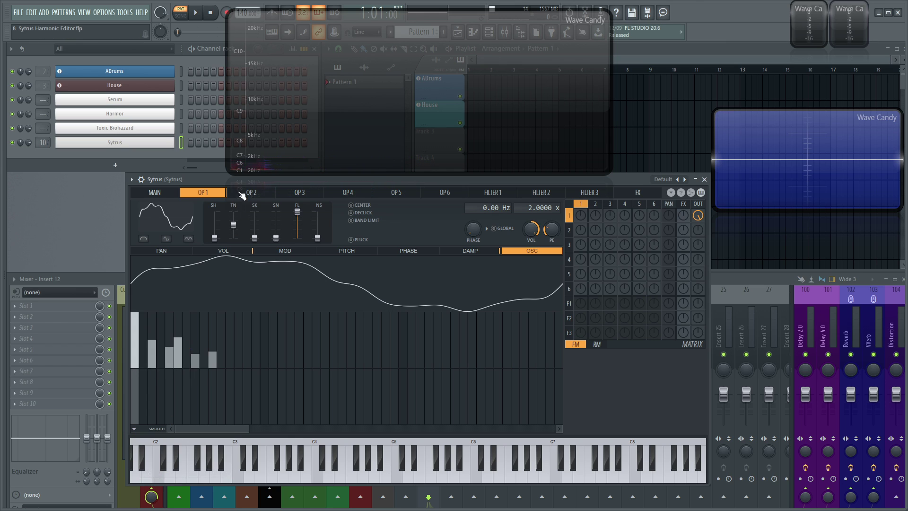
{"action": "left_click", "coordinate": [251, 193]}
{"action": "right_click", "coordinate": [136, 433]}
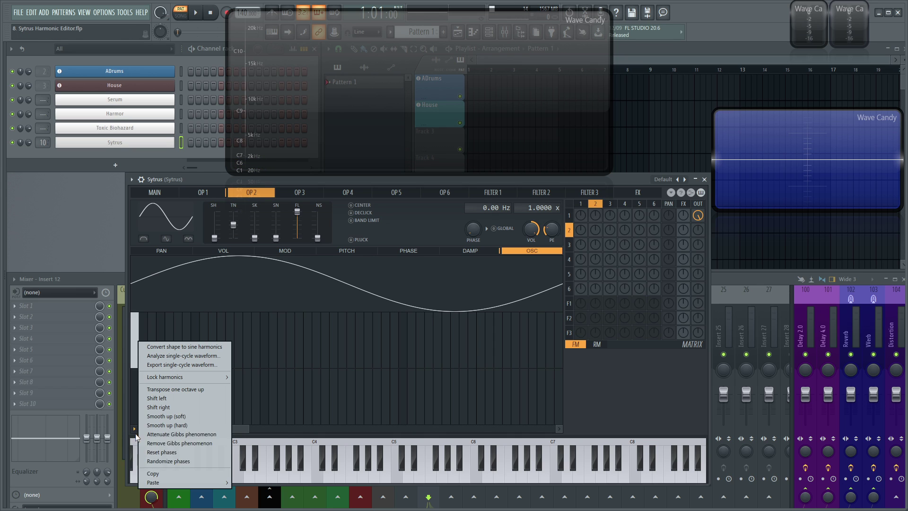
{"action": "mouse_move", "coordinate": [174, 480]}
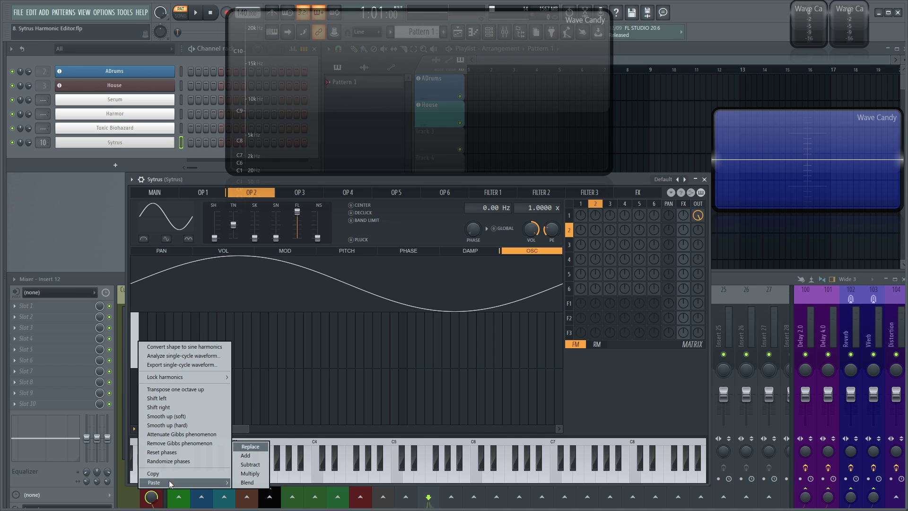
{"action": "left_click", "coordinate": [246, 448]}
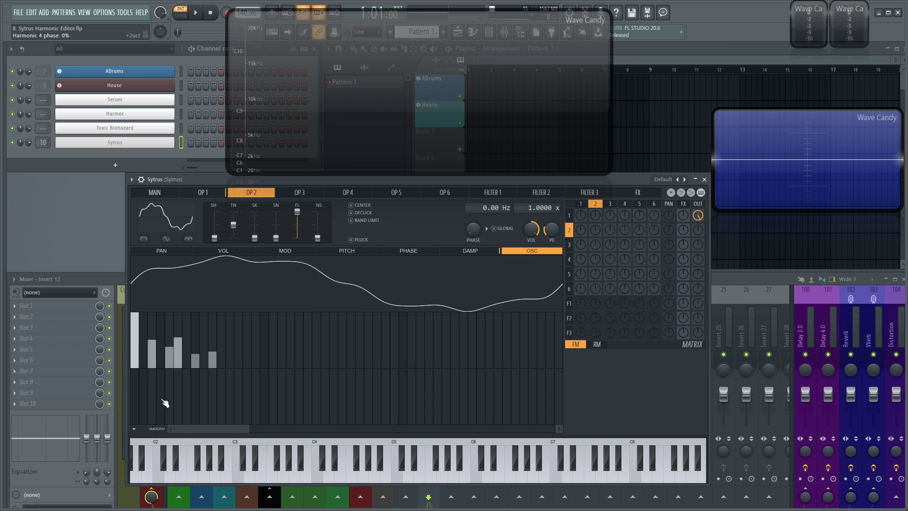
Review the harmonic paste modes in operator 2, and compare operators 1 and 2
{"action": "right_click", "coordinate": [137, 431]}
{"action": "mouse_move", "coordinate": [199, 482]}
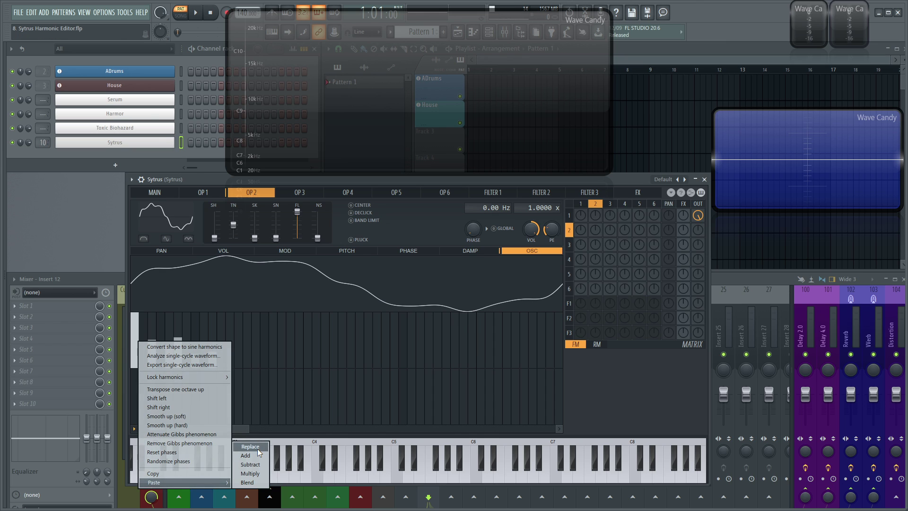
{"action": "left_click", "coordinate": [249, 433]}
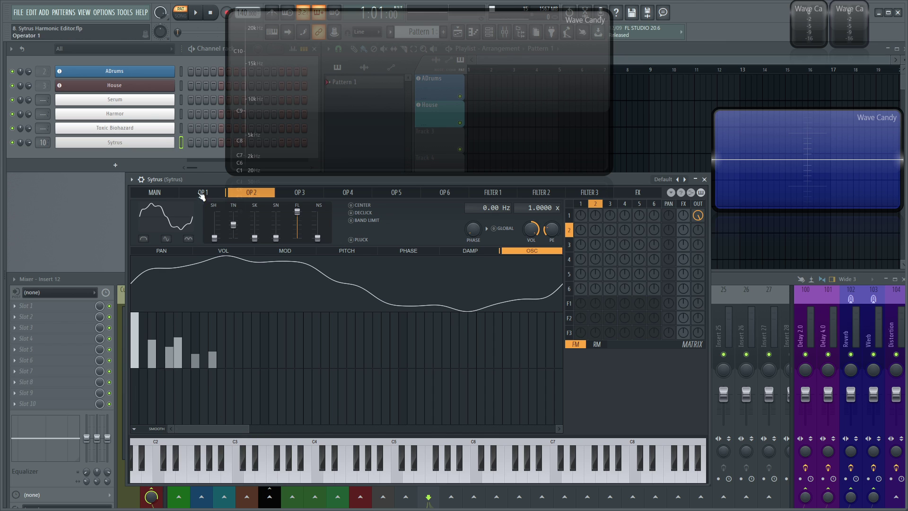
{"action": "left_click", "coordinate": [202, 193]}
{"action": "left_click", "coordinate": [237, 197]}
{"action": "left_click", "coordinate": [212, 198]}
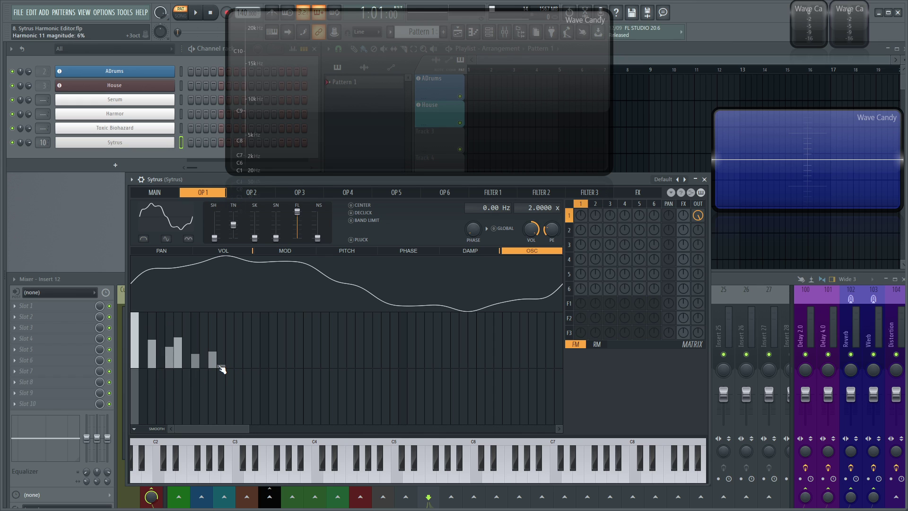
Draw magnitudes for harmonics 11 to 13 of operator 1 and a phase for harmonic 12
{"action": "mouse_move", "coordinate": [230, 344]}
{"action": "left_mouse_down"}
{"action": "mouse_move", "coordinate": [232, 333]}
{"action": "mouse_move", "coordinate": [237, 368]}
{"action": "mouse_move", "coordinate": [226, 352]}
{"action": "mouse_move", "coordinate": [225, 379]}
{"action": "mouse_move", "coordinate": [237, 397]}
{"action": "left_mouse_up"}
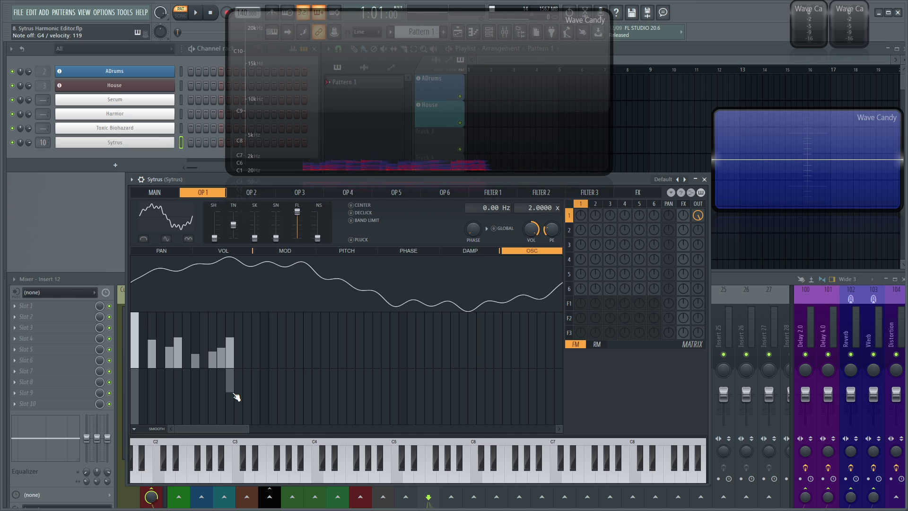
{"action": "left_click", "coordinate": [134, 429]}
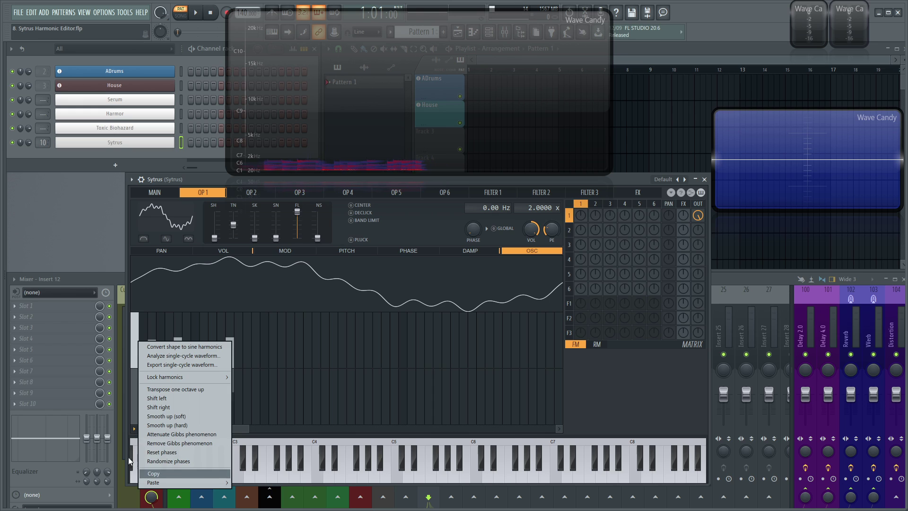
{"action": "left_click", "coordinate": [132, 428]}
{"action": "left_click", "coordinate": [238, 324]}
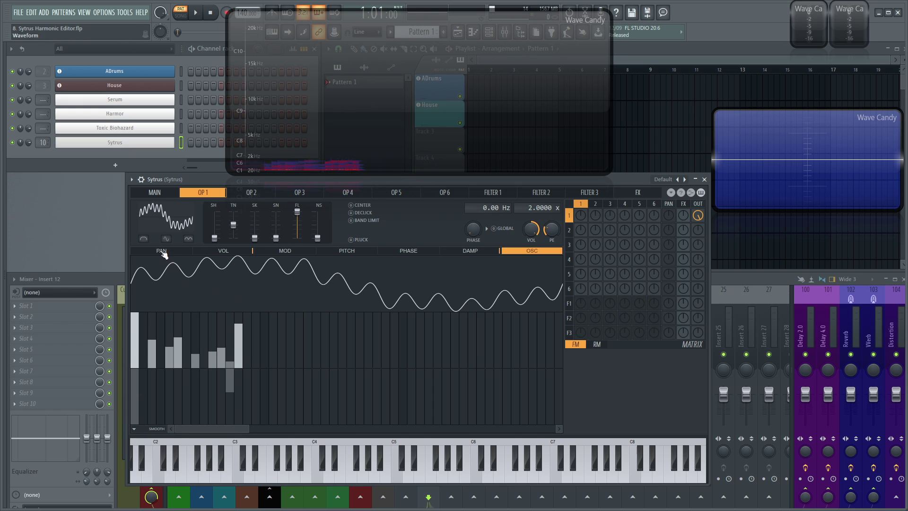
Reset operator 1's waveform to Sine
{"action": "right_click", "coordinate": [149, 218]}
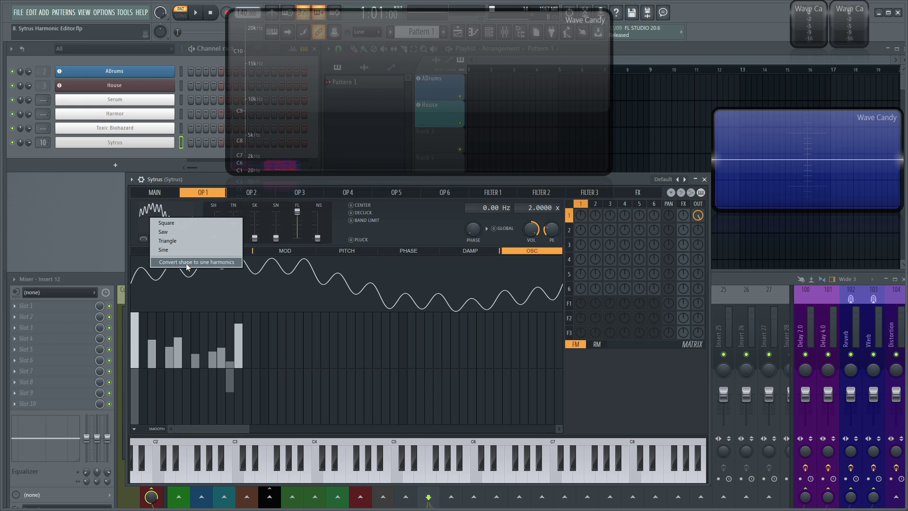
{"action": "left_click", "coordinate": [186, 262]}
{"action": "left_click", "coordinate": [158, 228]}
{"action": "left_click", "coordinate": [171, 260]}
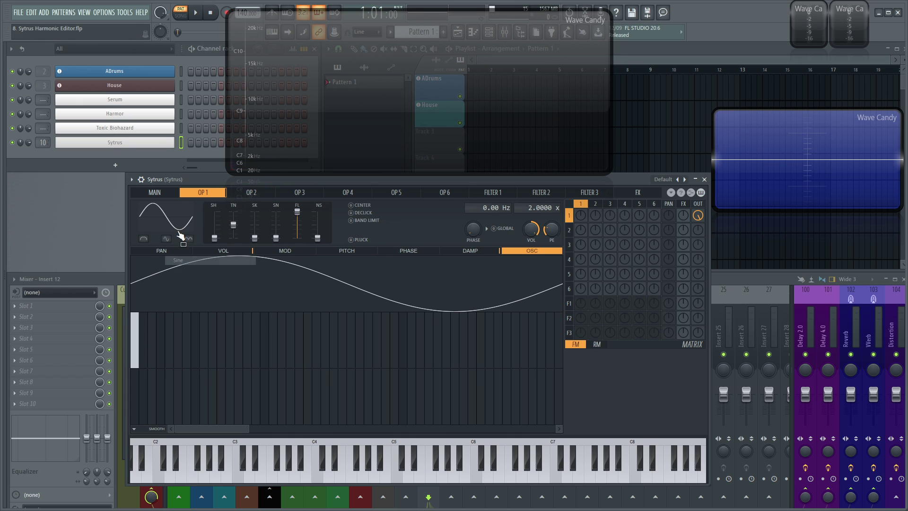
{"action": "left_click", "coordinate": [166, 221]}
{"action": "left_click", "coordinate": [226, 177]}
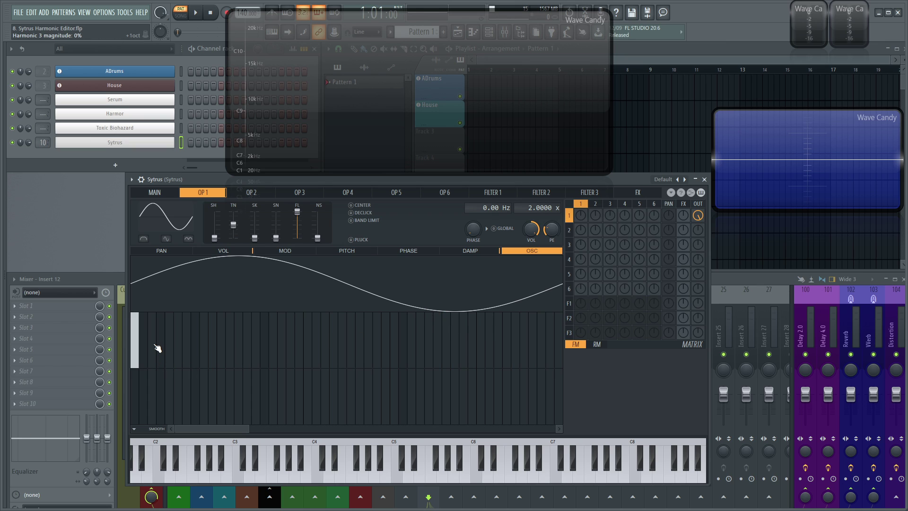
Try decreasing magnitudes on harmonics 2, 4, 8 and 16 of operator 1, and clear these harmonics again
{"action": "mouse_move", "coordinate": [165, 347]}
{"action": "left_mouse_down"}
{"action": "mouse_move", "coordinate": [207, 385]}
{"action": "mouse_move", "coordinate": [176, 358]}
{"action": "mouse_move", "coordinate": [183, 387]}
{"action": "mouse_move", "coordinate": [174, 361]}
{"action": "mouse_move", "coordinate": [166, 378]}
{"action": "mouse_move", "coordinate": [143, 337]}
{"action": "mouse_move", "coordinate": [170, 354]}
{"action": "mouse_move", "coordinate": [274, 368]}
{"action": "left_mouse_up"}
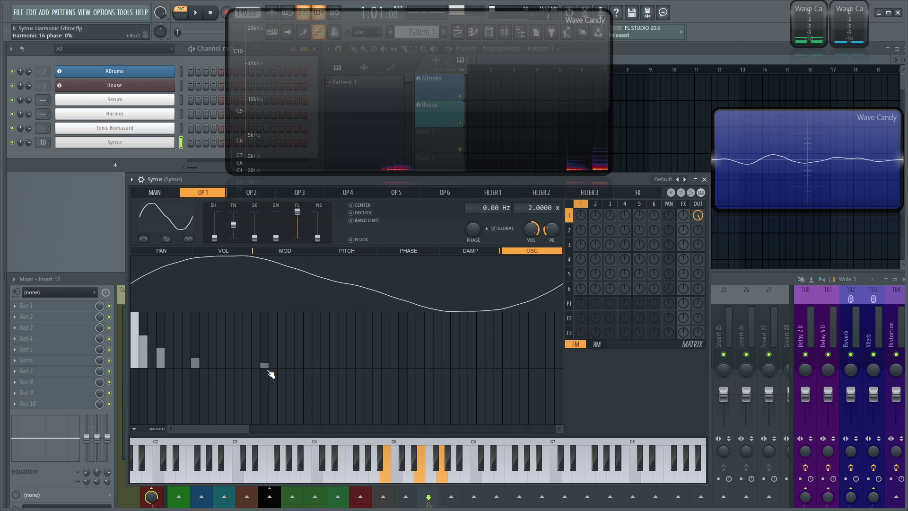
{"action": "left_click", "coordinate": [164, 194]}
{"action": "left_click_drag", "start_coordinate": [221, 239], "coordinate": [221, 227]}
{"action": "left_click", "coordinate": [203, 193]}
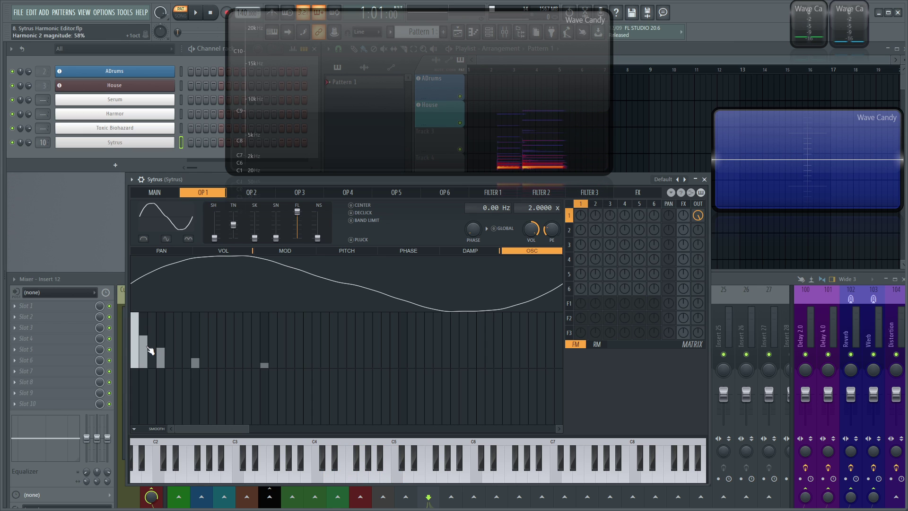
{"action": "mouse_move", "coordinate": [146, 345]}
{"action": "left_mouse_down"}
{"action": "mouse_move", "coordinate": [153, 374]}
{"action": "mouse_move", "coordinate": [160, 357]}
{"action": "mouse_move", "coordinate": [166, 392]}
{"action": "mouse_move", "coordinate": [196, 356]}
{"action": "mouse_move", "coordinate": [197, 394]}
{"action": "left_mouse_up"}
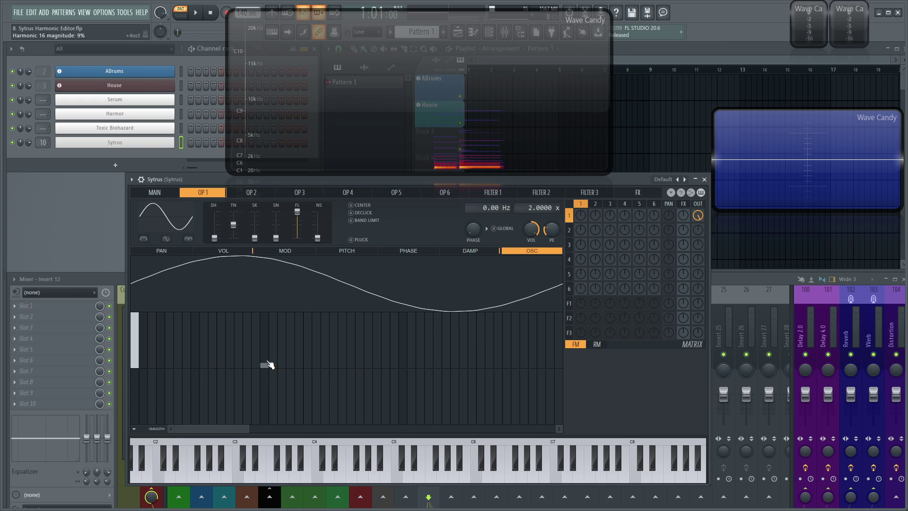
{"action": "left_click_drag", "start_coordinate": [268, 364], "coordinate": [259, 390]}
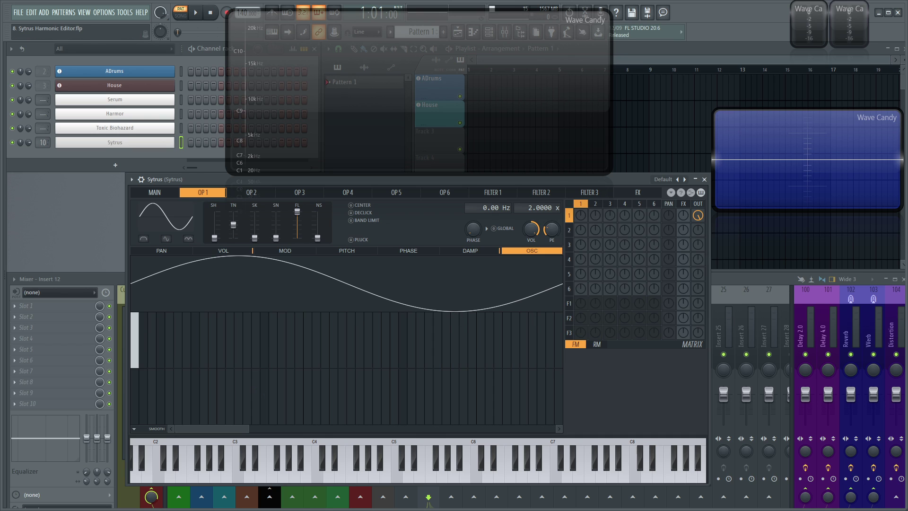
{"action": "scroll", "coordinate": [338, 345], "scroll_direction": "down", "scroll_amount": 3}
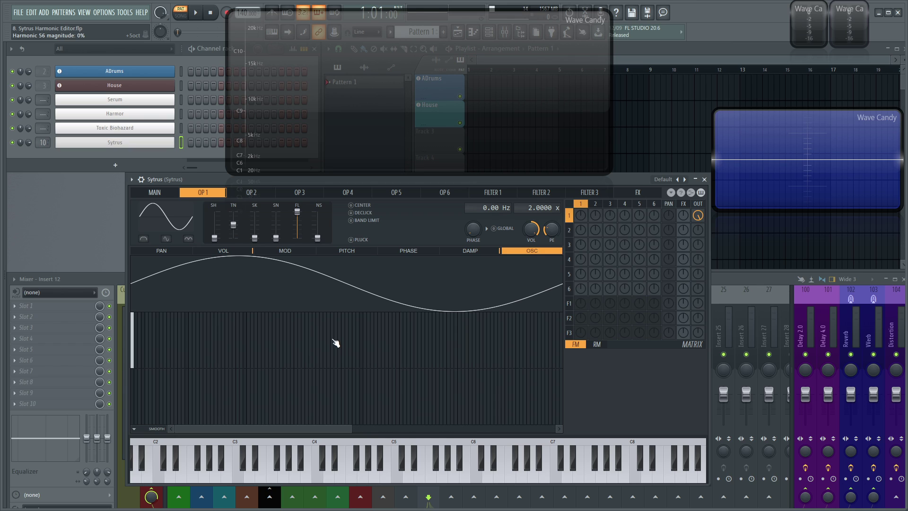
{"action": "scroll", "coordinate": [255, 360], "scroll_direction": "up", "scroll_amount": 3}
{"action": "left_click_drag", "start_coordinate": [222, 429], "coordinate": [211, 429]}
{"action": "scroll", "coordinate": [216, 388], "scroll_direction": "up", "scroll_amount": 3}
{"action": "scroll", "coordinate": [220, 406], "scroll_direction": "down", "scroll_amount": 3}
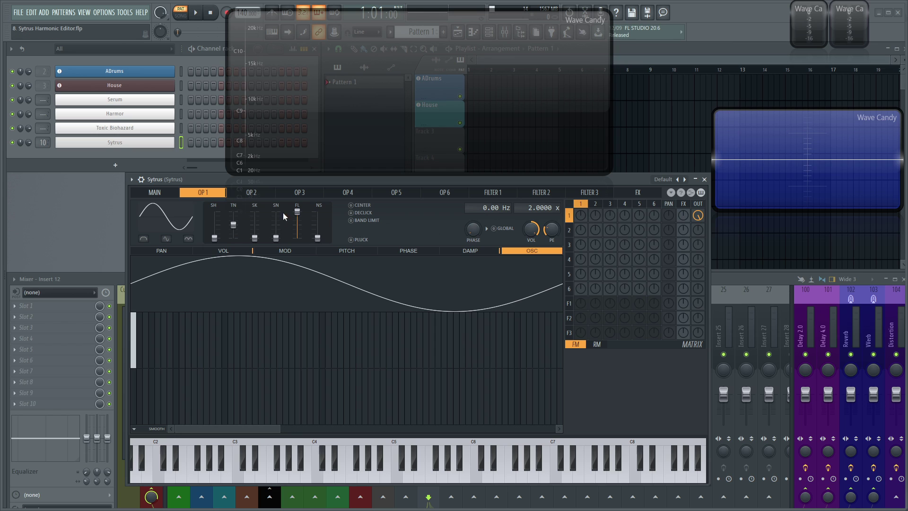
Examine operator 1's volume articulator parts from the envelope through LFO, key, velocity, Mod X, Mod Y, random and unison mapping, returning to the envelope
{"action": "left_click", "coordinate": [223, 251]}
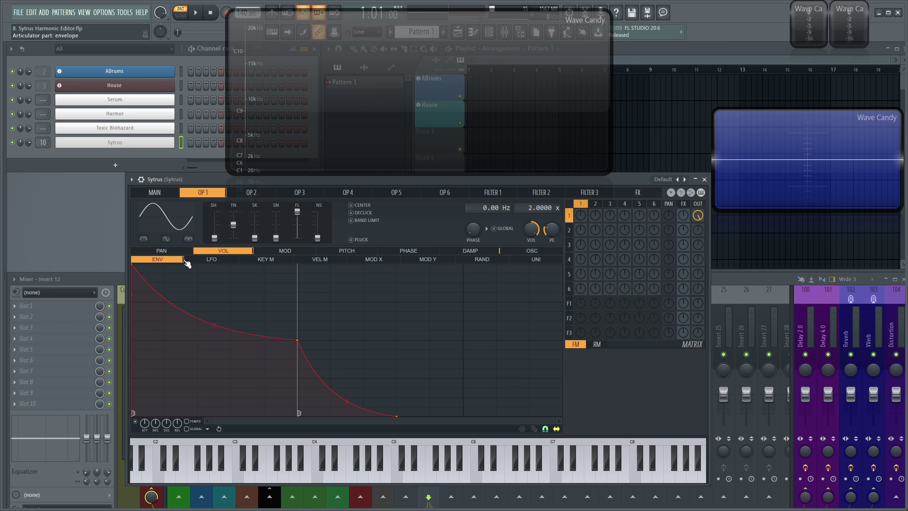
{"action": "left_click", "coordinate": [210, 261]}
{"action": "left_click", "coordinate": [263, 261]}
{"action": "left_click", "coordinate": [325, 262]}
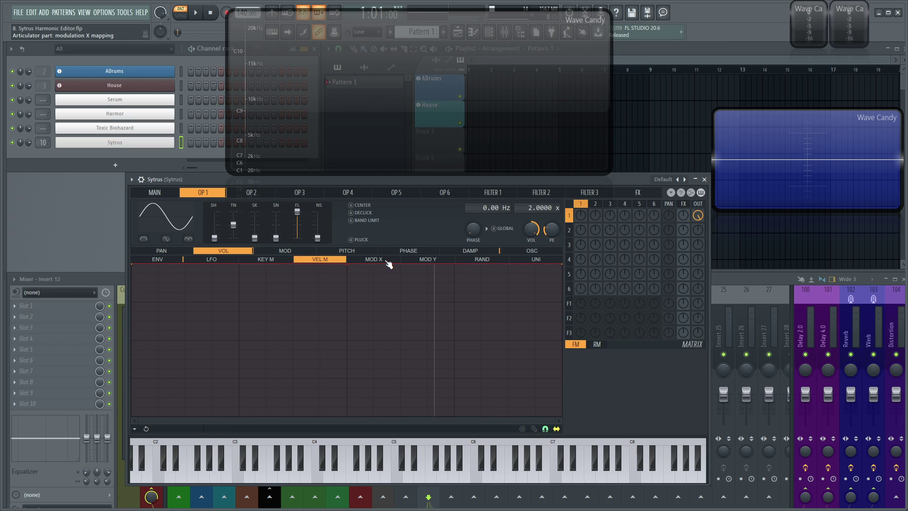
{"action": "left_click", "coordinate": [388, 262]}
{"action": "left_click", "coordinate": [449, 261]}
{"action": "left_click", "coordinate": [399, 264]}
{"action": "left_click", "coordinate": [469, 262]}
{"action": "left_click", "coordinate": [525, 260]}
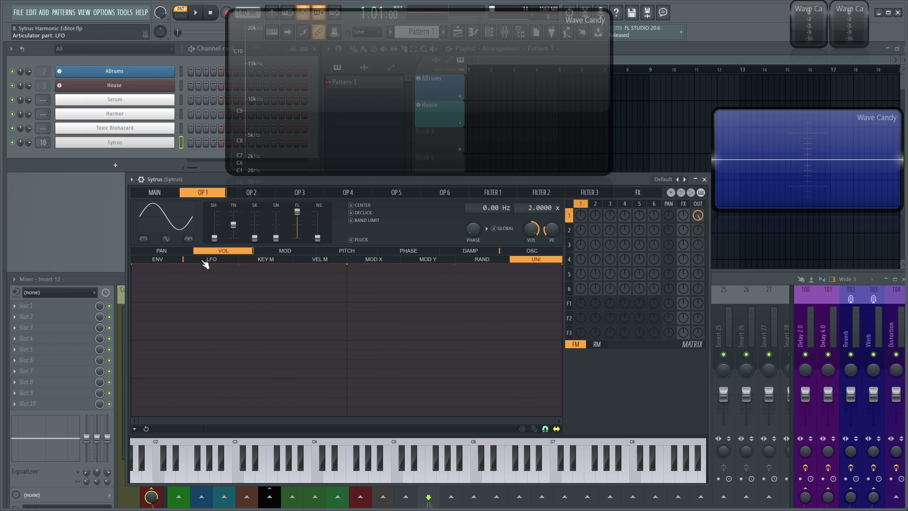
{"action": "left_click", "coordinate": [176, 261]}
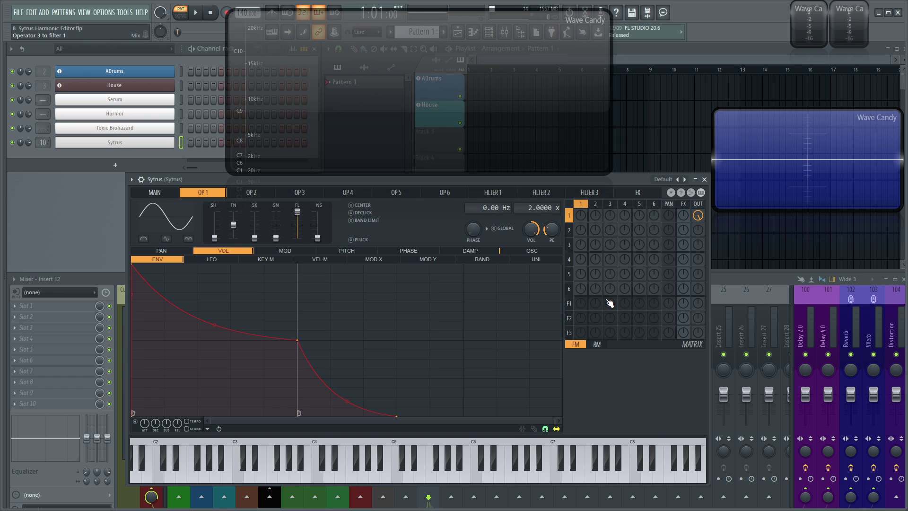